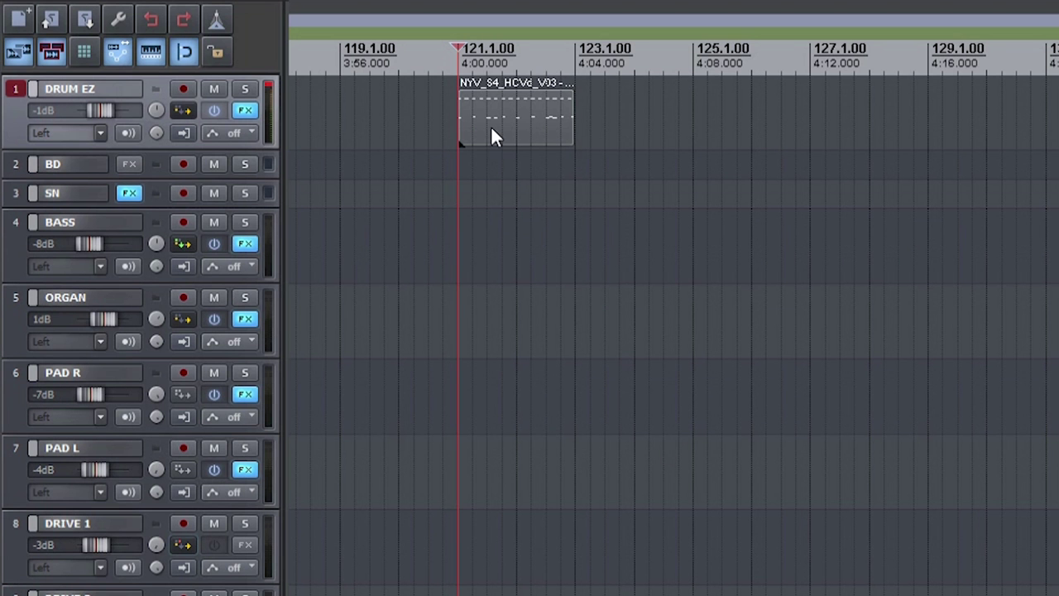
Step: Check the drum MIDI item's Loop item source setting and extend the looped item to measure 169
{"action": "left_click", "coordinate": [489, 132]}
{"action": "key", "text": "space"}
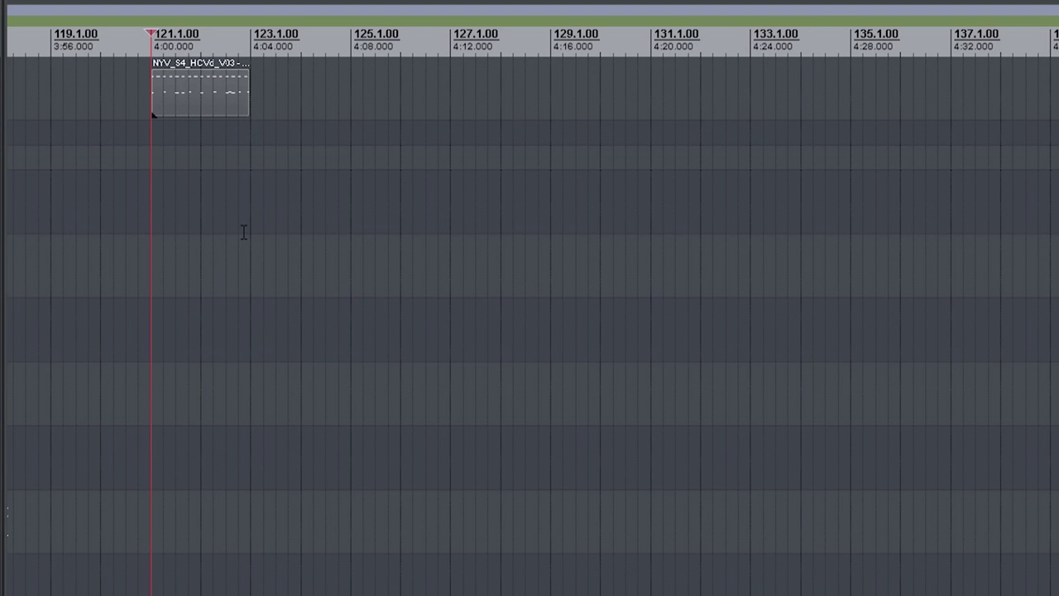
{"action": "right_click", "coordinate": [241, 86]}
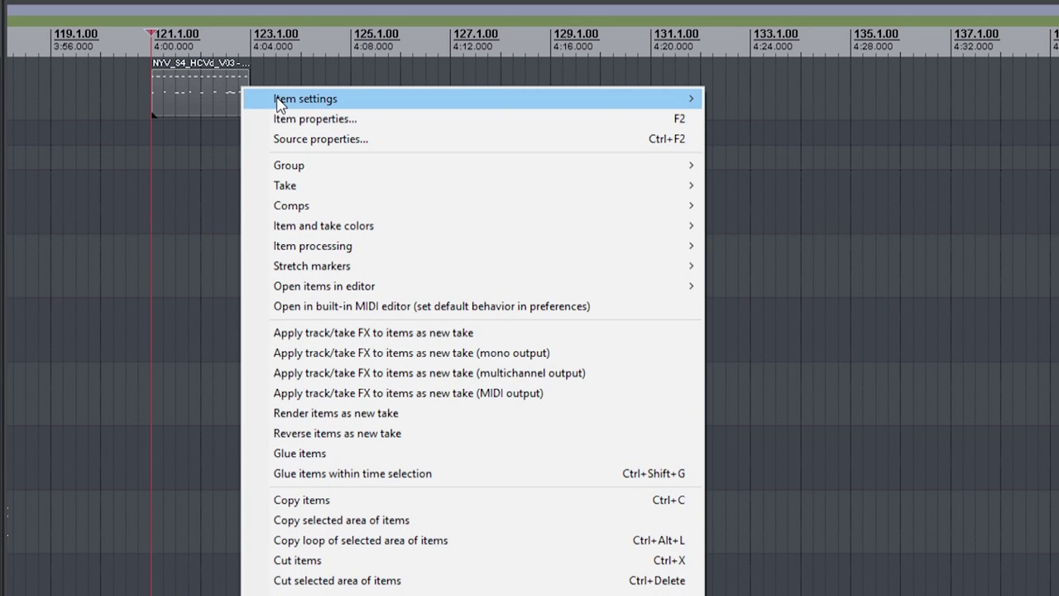
{"action": "mouse_move", "coordinate": [378, 102]}
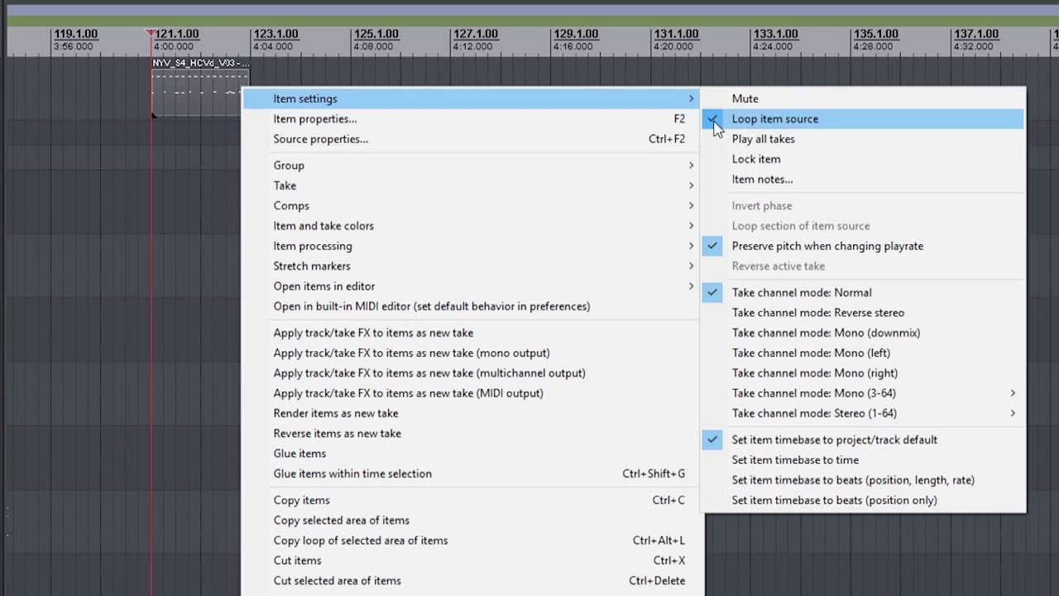
{"action": "left_click", "coordinate": [281, 135]}
{"action": "left_click_drag", "start_coordinate": [248, 105], "coordinate": [1058, 65]}
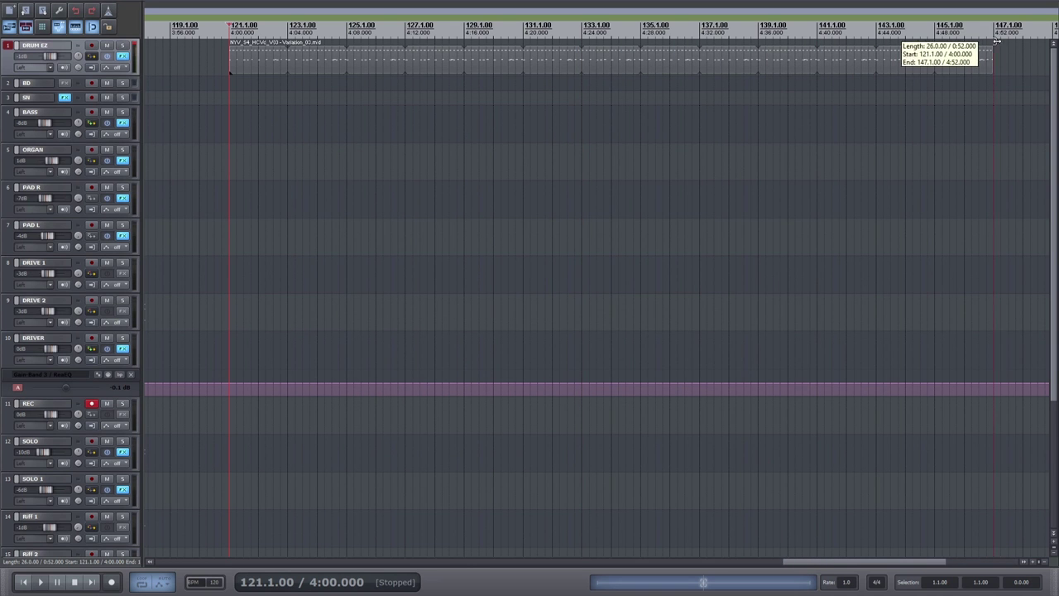
{"action": "mouse_move", "coordinate": [997, 41]}
{"action": "left_mouse_down"}
{"action": "mouse_move", "coordinate": [1046, 41]}
{"action": "mouse_move", "coordinate": [1006, 45]}
{"action": "left_mouse_up"}
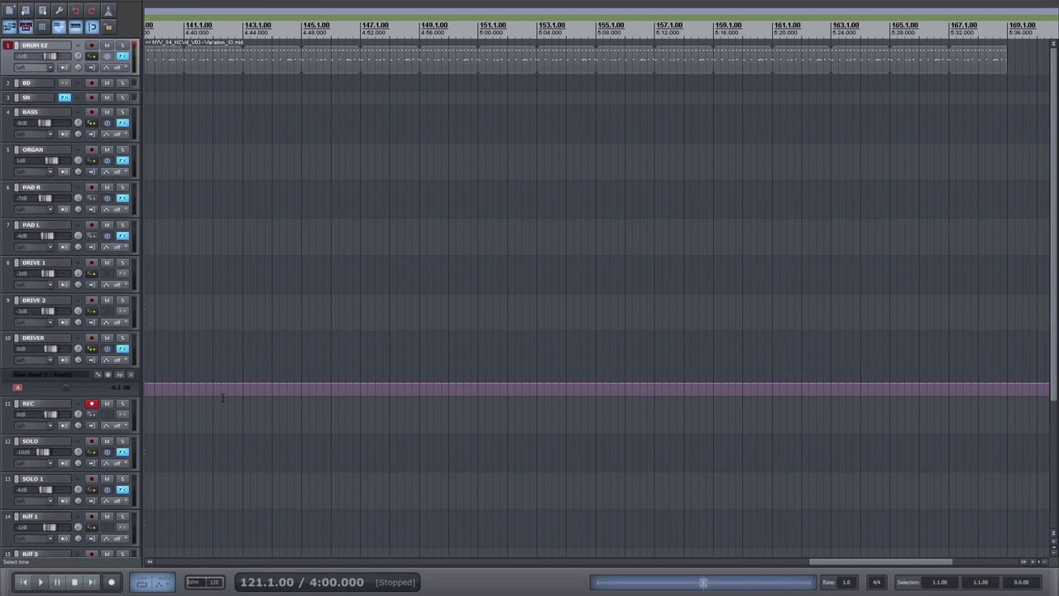
Step: Enable the metronome and start playback from measure 119, two measures before the drum part
{"action": "left_click_drag", "start_coordinate": [844, 562], "coordinate": [761, 562]}
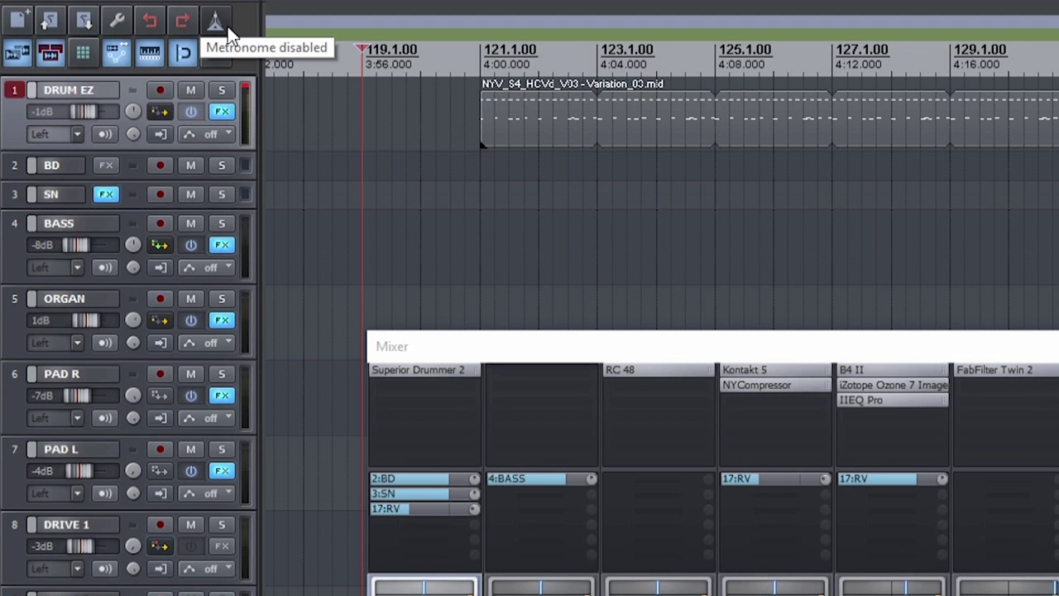
{"action": "key", "text": "space"}
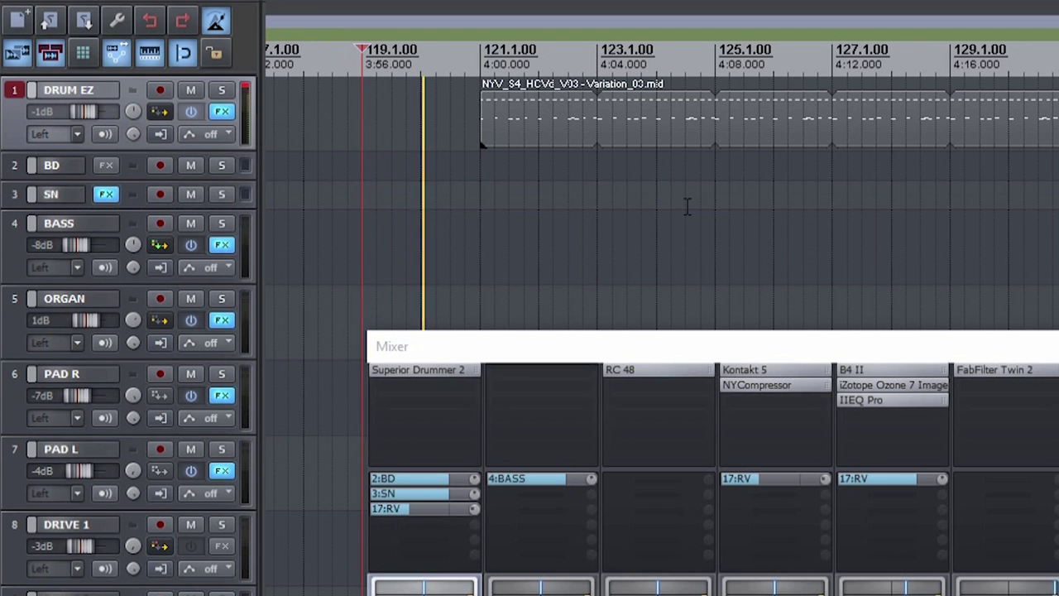
{"action": "right_click", "coordinate": [217, 22]}
{"action": "left_click_drag", "start_coordinate": [255, 84], "coordinate": [665, 132]}
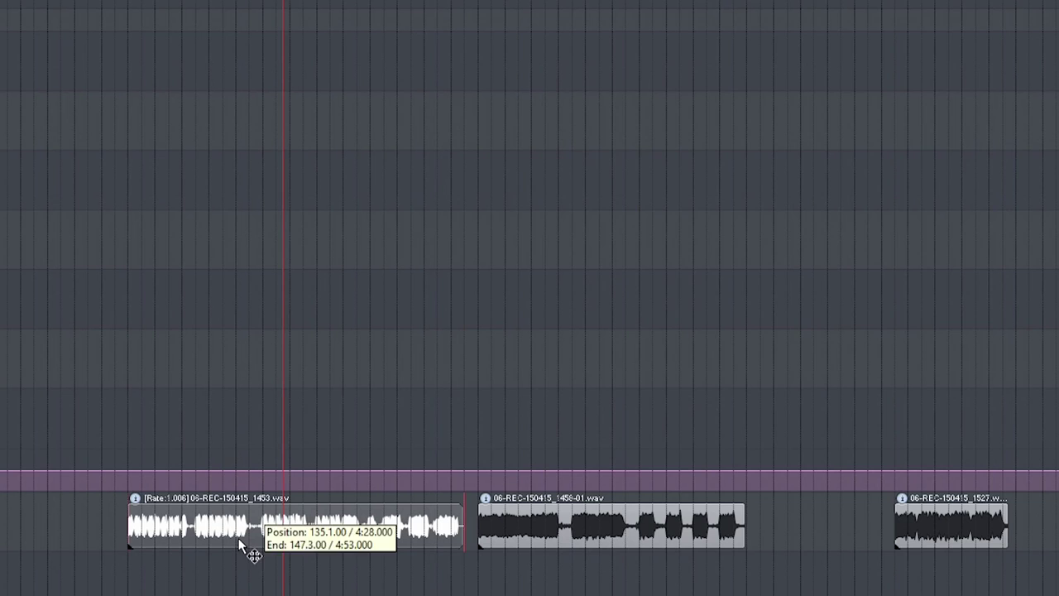
Step: Normalize the volume of take 06-REC-150415_1453.wav and of the other recorded takes on the REC track
{"action": "double_click", "coordinate": [240, 544]}
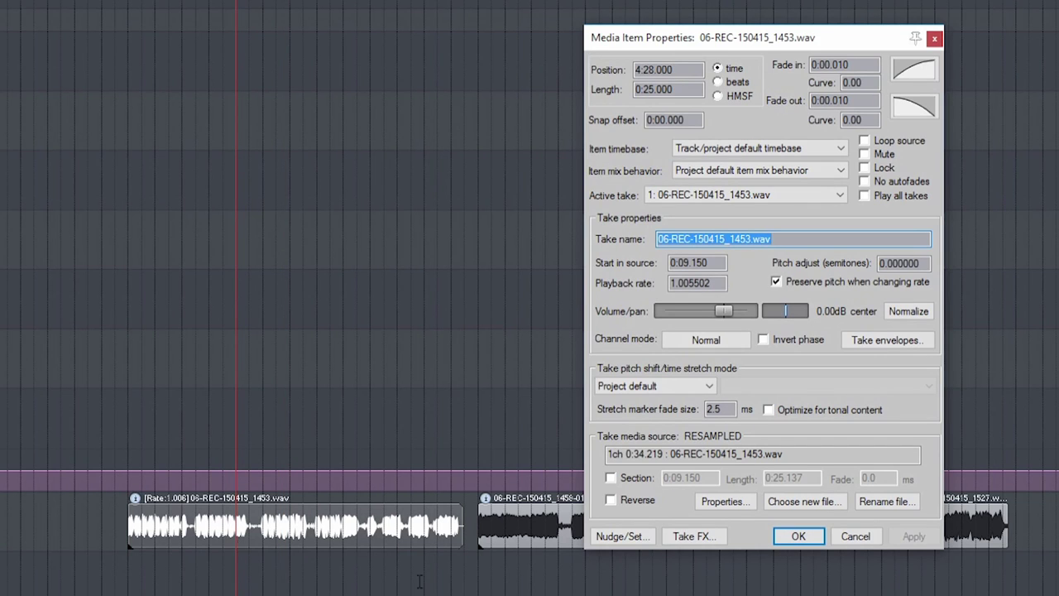
{"action": "left_click", "coordinate": [905, 311]}
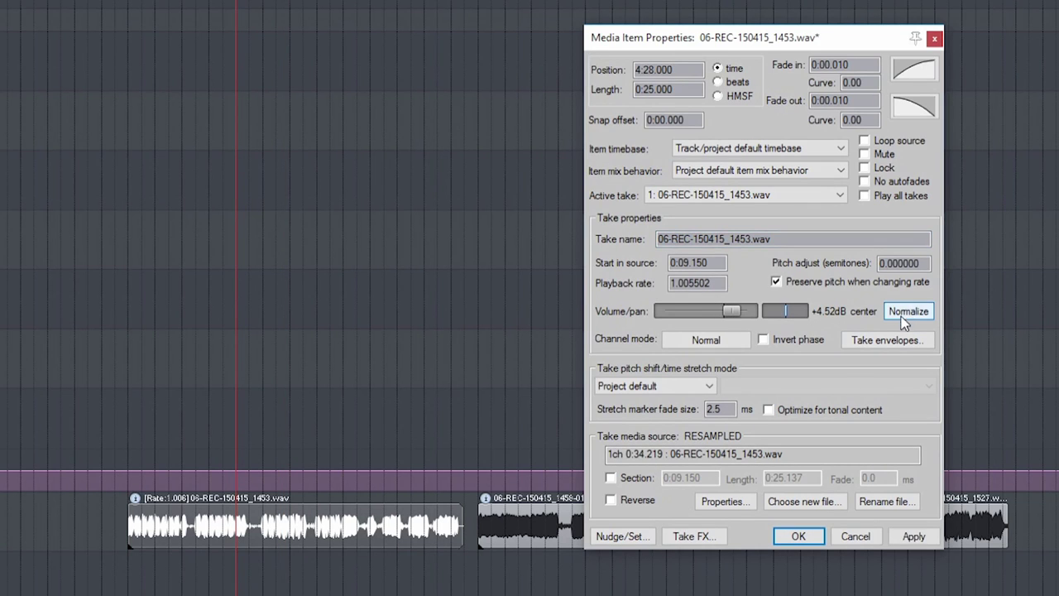
{"action": "left_click", "coordinate": [914, 536]}
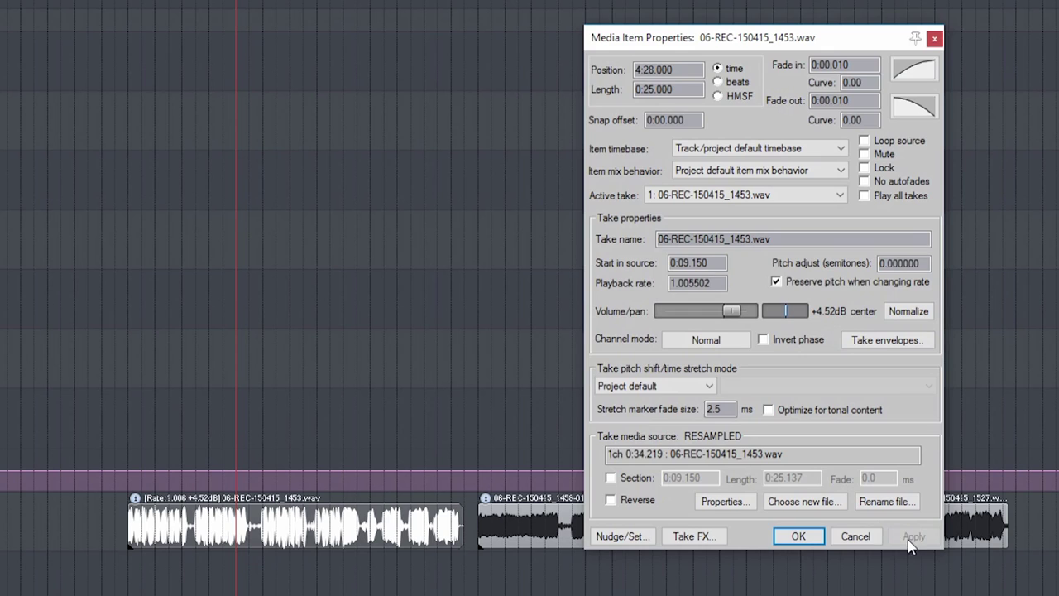
{"action": "left_click", "coordinate": [796, 535]}
{"action": "key", "text": "ctrl+shift+n"}
{"action": "key", "text": "ctrl+shift+n"}
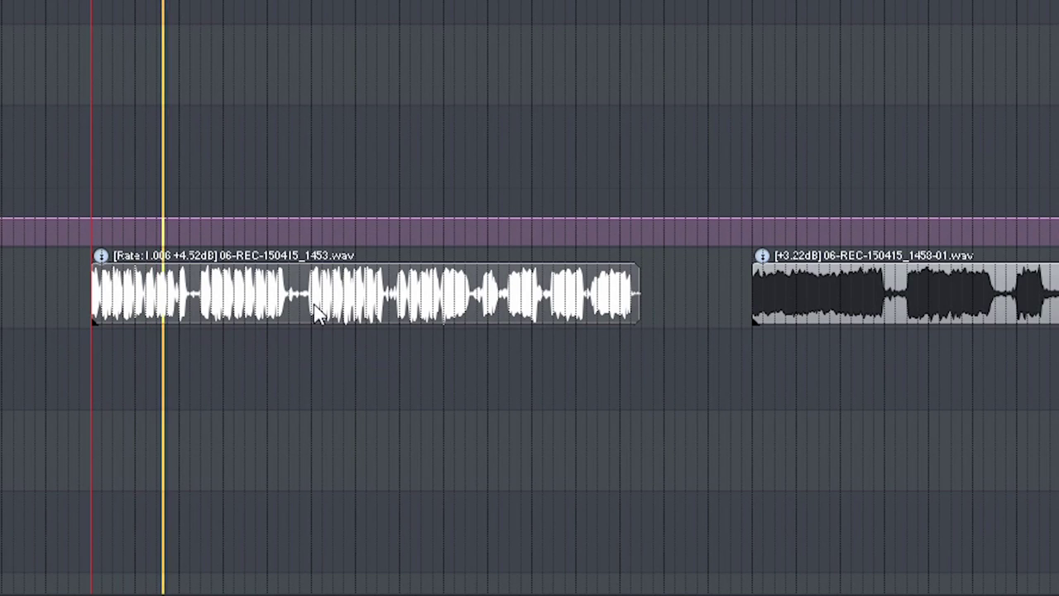
Step: Split the first recorded take after its fourth note, at 134.1.00
{"action": "scroll", "coordinate": [283, 330], "scroll_direction": "up", "scroll_amount": 5}
{"action": "left_click", "coordinate": [406, 308]}
{"action": "key", "text": "s"}
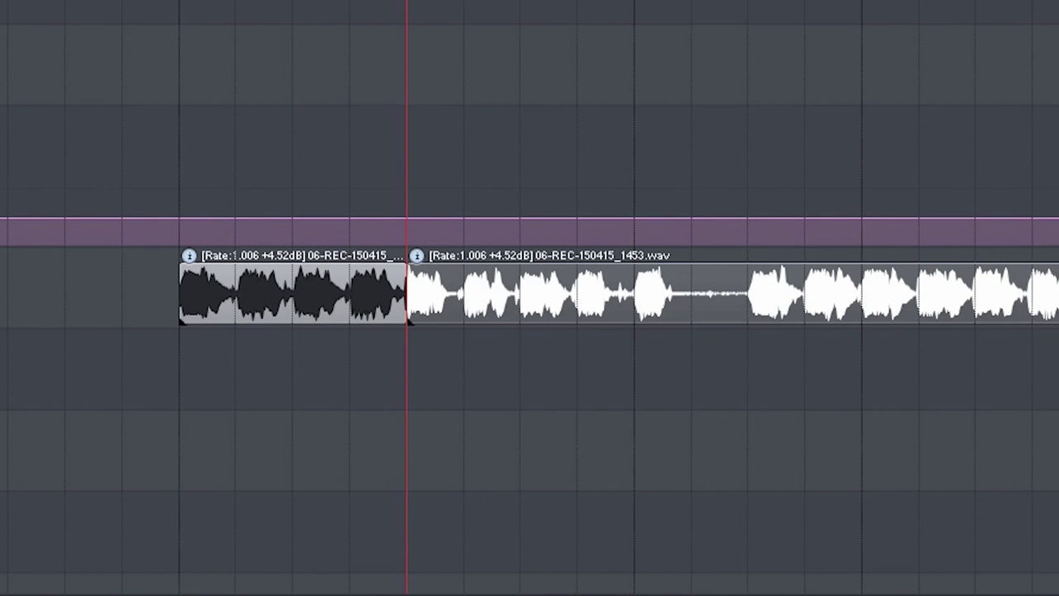
{"action": "left_click", "coordinate": [292, 408]}
{"action": "key", "text": "s"}
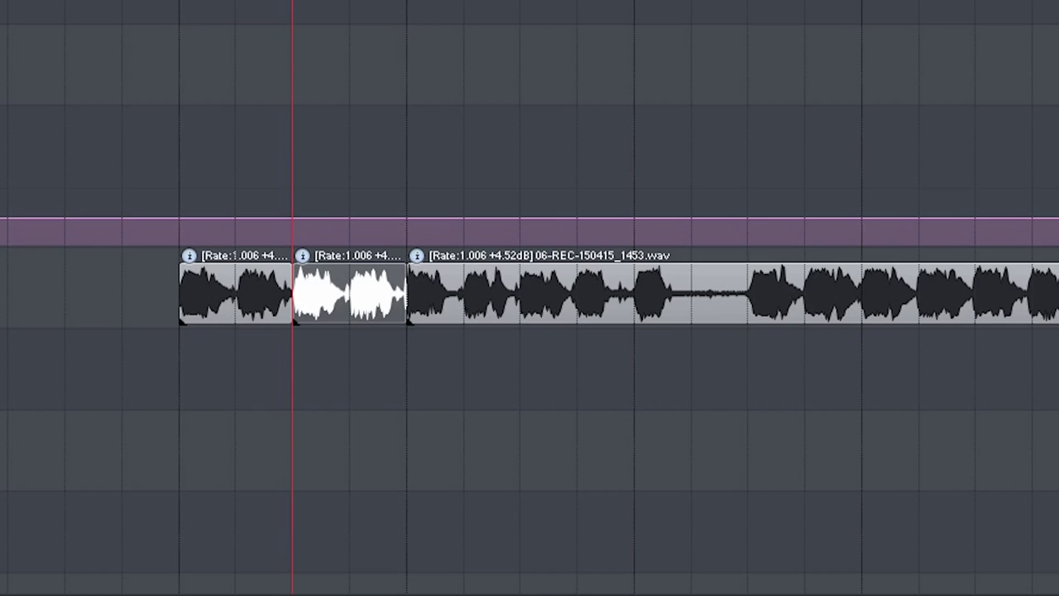
{"action": "key", "text": "ctrl+z"}
Step: Split the take where the next phrase begins after the pause and delete the section between the two cuts
{"action": "left_click", "coordinate": [750, 399]}
{"action": "key", "text": "space"}
{"action": "key", "text": "space"}
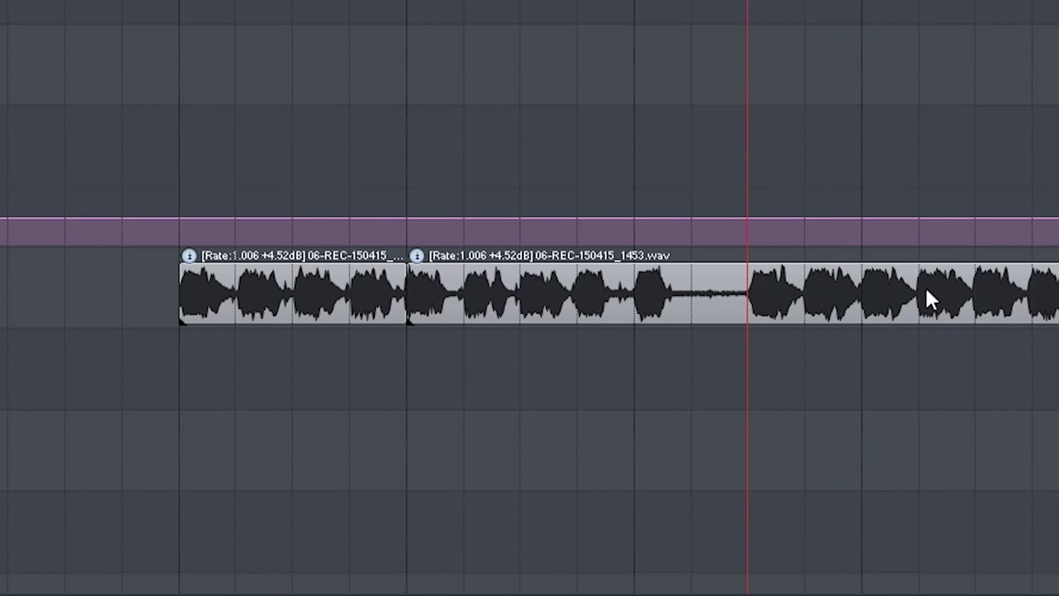
{"action": "key", "text": "s"}
{"action": "left_click", "coordinate": [522, 306]}
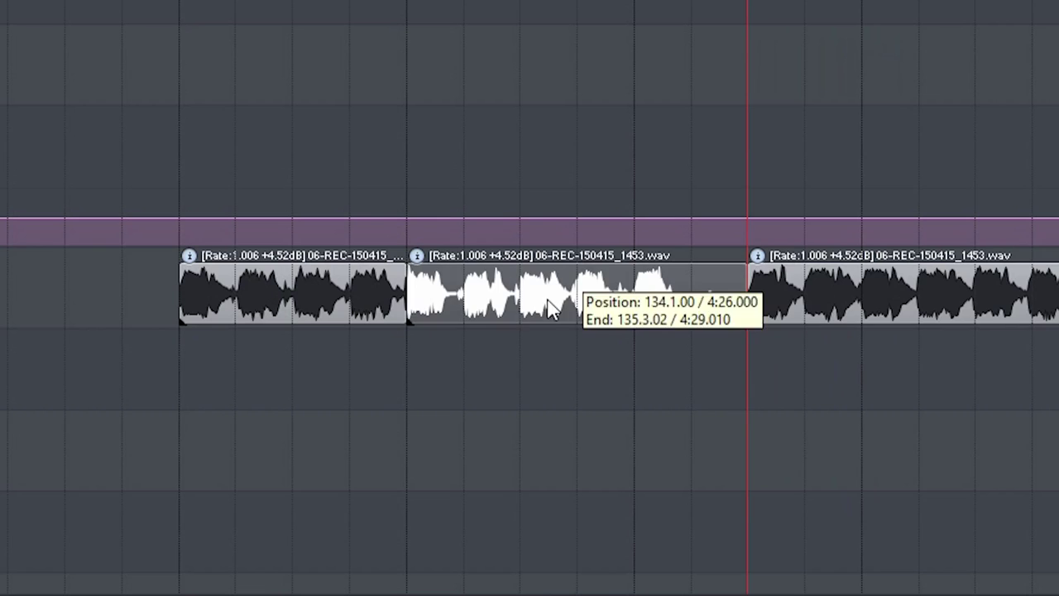
{"action": "key", "text": "Delete"}
Step: Move the remaining take back against the first fragment at about 134.1.02 and align the following fragments with the beat grid
{"action": "left_click_drag", "start_coordinate": [898, 304], "coordinate": [473, 293]}
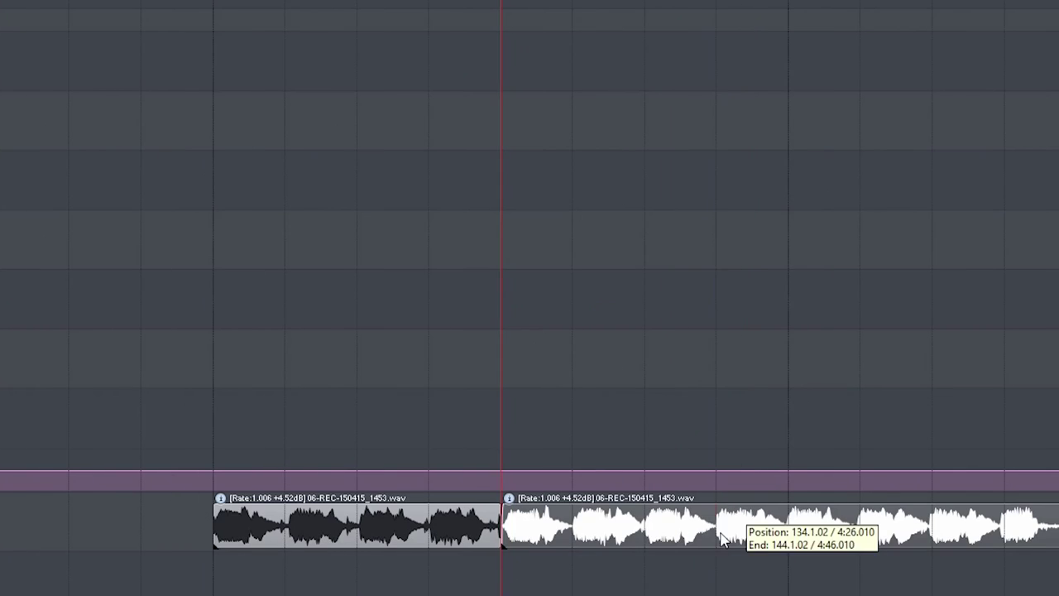
{"action": "left_click_drag", "start_coordinate": [721, 534], "coordinate": [719, 538]}
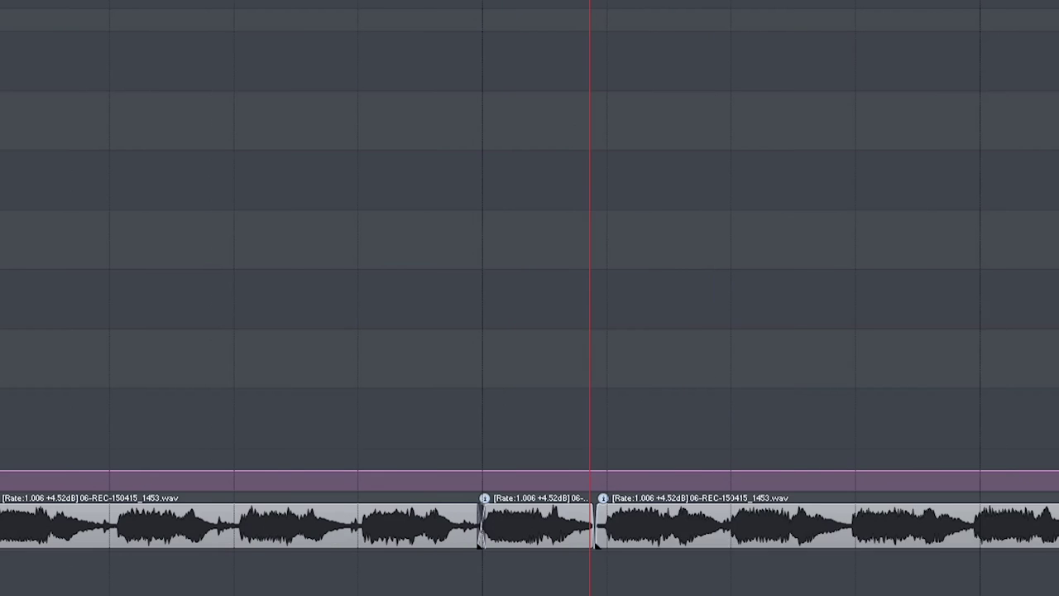
{"action": "left_click_drag", "start_coordinate": [963, 530], "coordinate": [960, 531]}
{"action": "left_click_drag", "start_coordinate": [469, 538], "coordinate": [484, 538]}
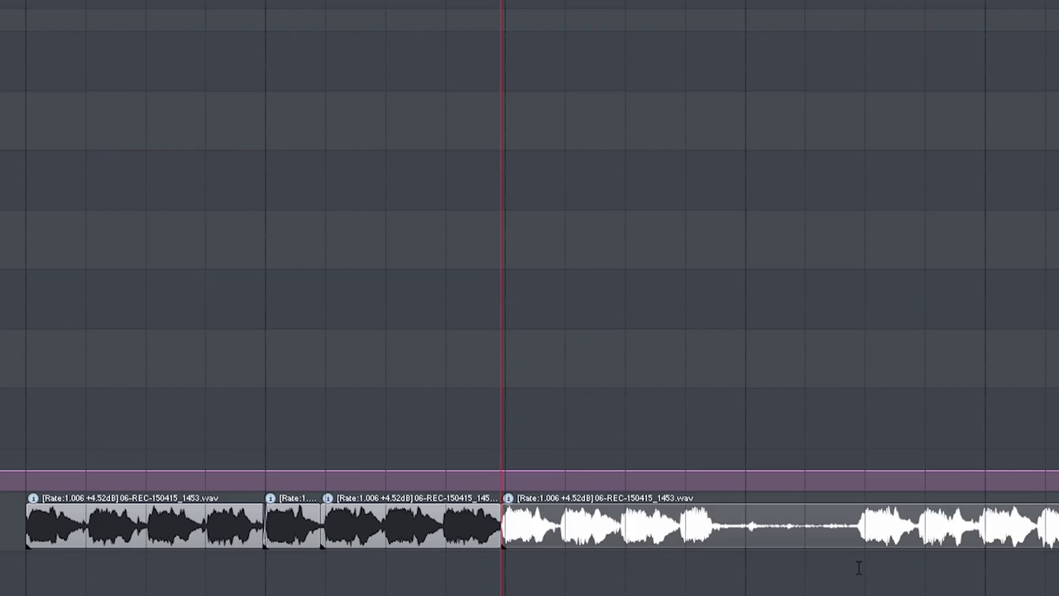
Step: Stretch the four-note fragment to rate 0.992 so it ends near the bar line, and close the gaps before the following fragments
{"action": "left_click", "coordinate": [858, 568]}
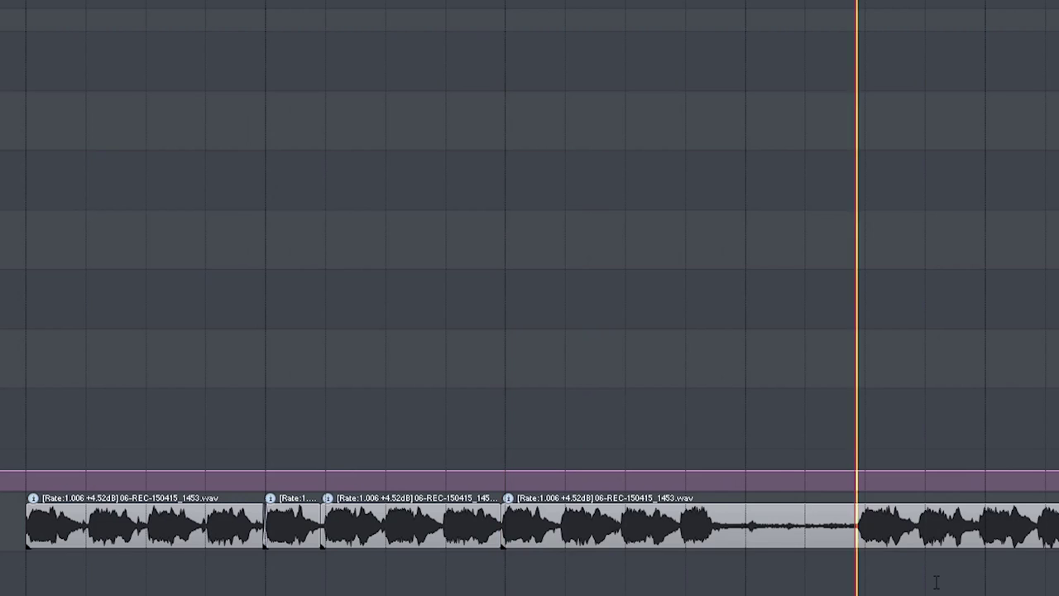
{"action": "scroll", "coordinate": [858, 568], "scroll_direction": "up", "scroll_amount": 3}
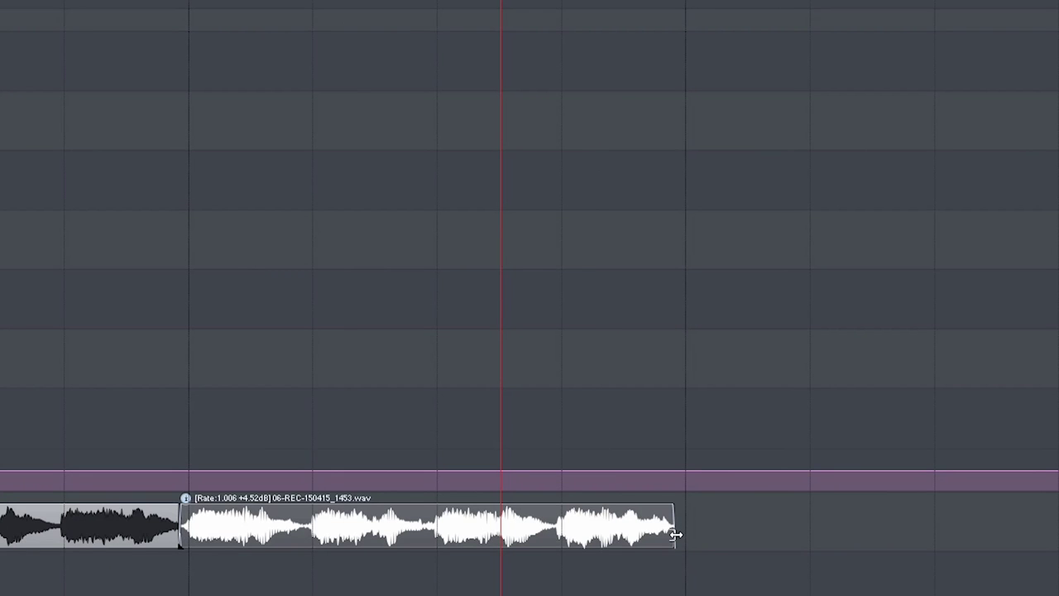
{"action": "left_click_drag", "start_coordinate": [676, 535], "coordinate": [684, 535]}
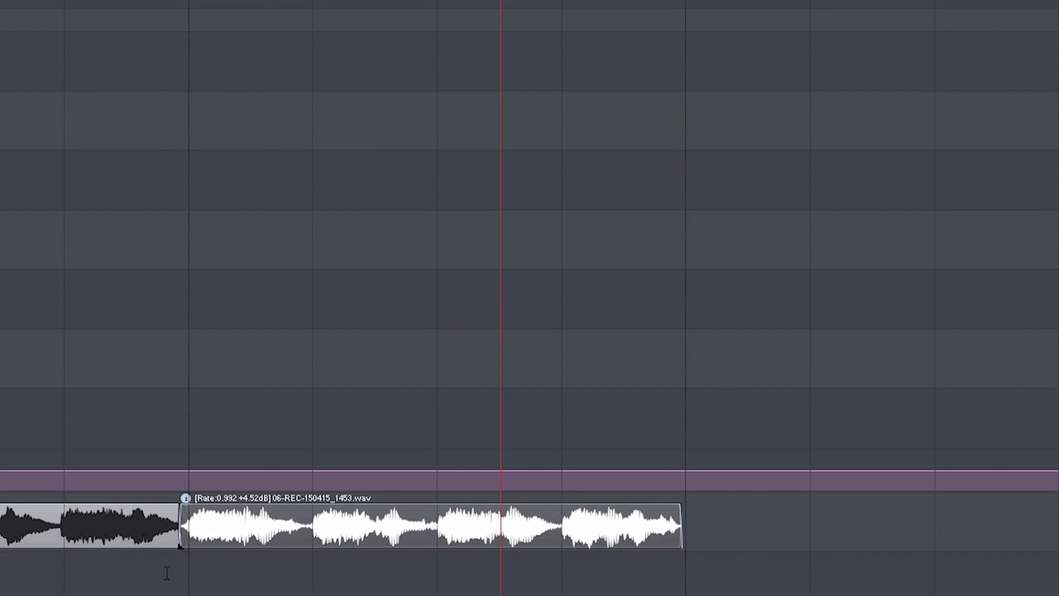
{"action": "left_click", "coordinate": [187, 575]}
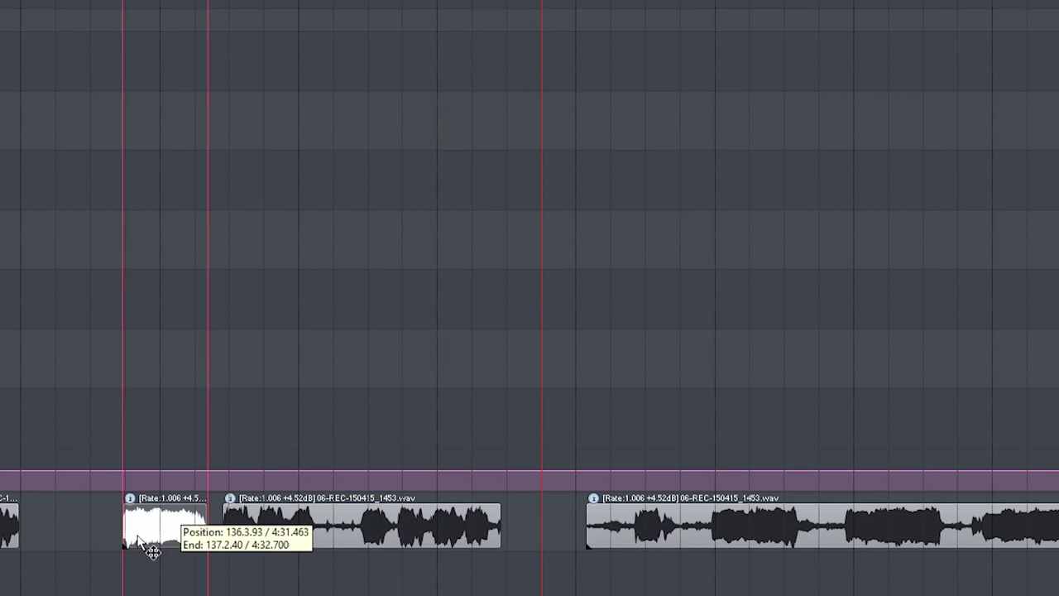
{"action": "left_click_drag", "start_coordinate": [144, 549], "coordinate": [43, 548]}
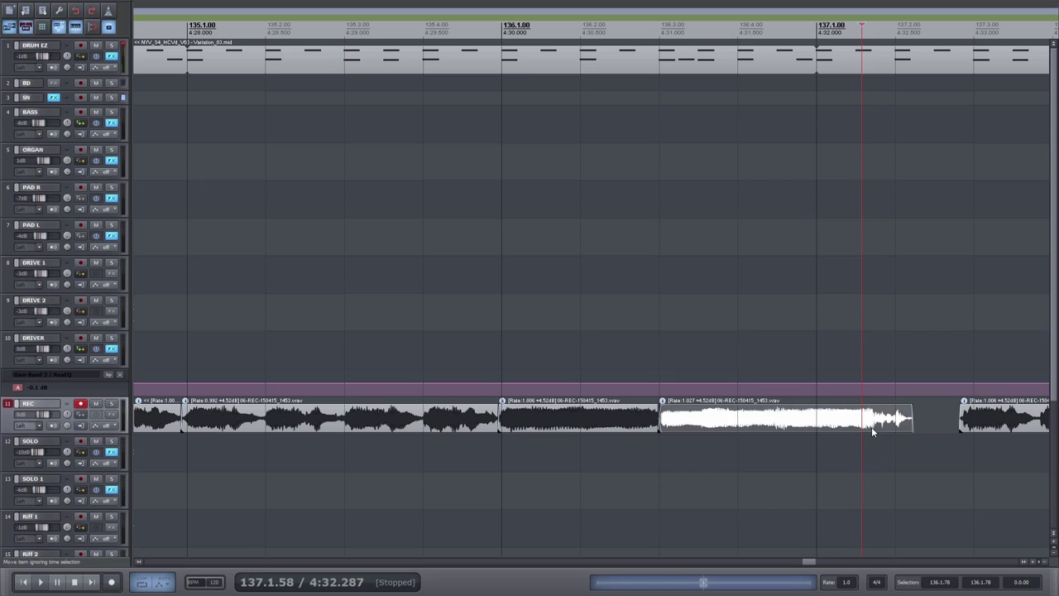
{"action": "left_click_drag", "start_coordinate": [872, 428], "coordinate": [824, 436]}
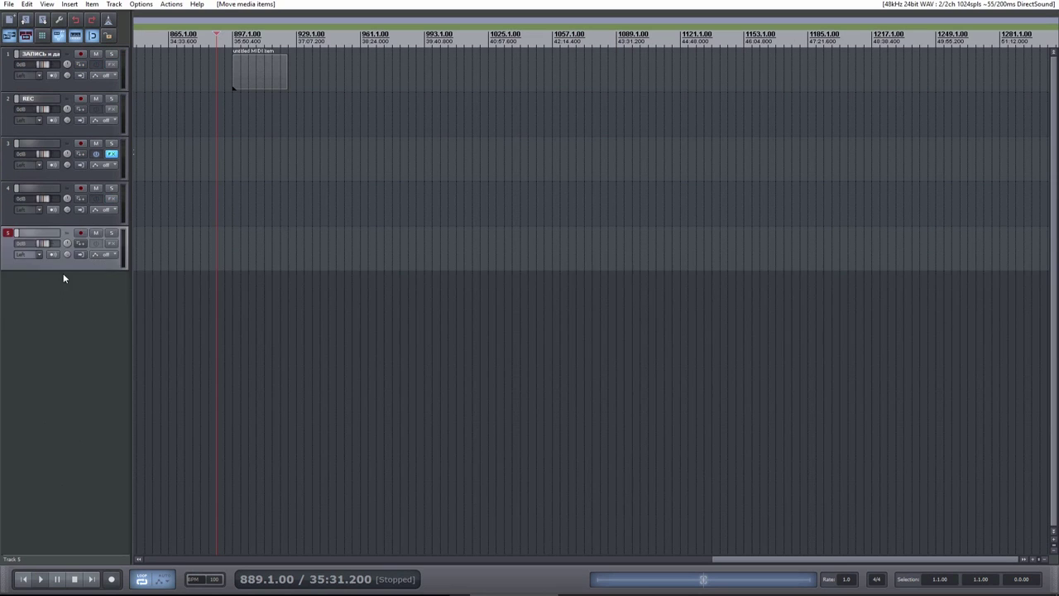
Step: Add three tracks below the existing ones and name them GT L, GT R and GTR BUS
{"action": "double_click", "coordinate": [63, 278]}
{"action": "left_click", "coordinate": [33, 290]}
{"action": "type", "text": "GT L"}
{"action": "key", "text": "Tab"}
{"action": "type", "text": "GT R"}
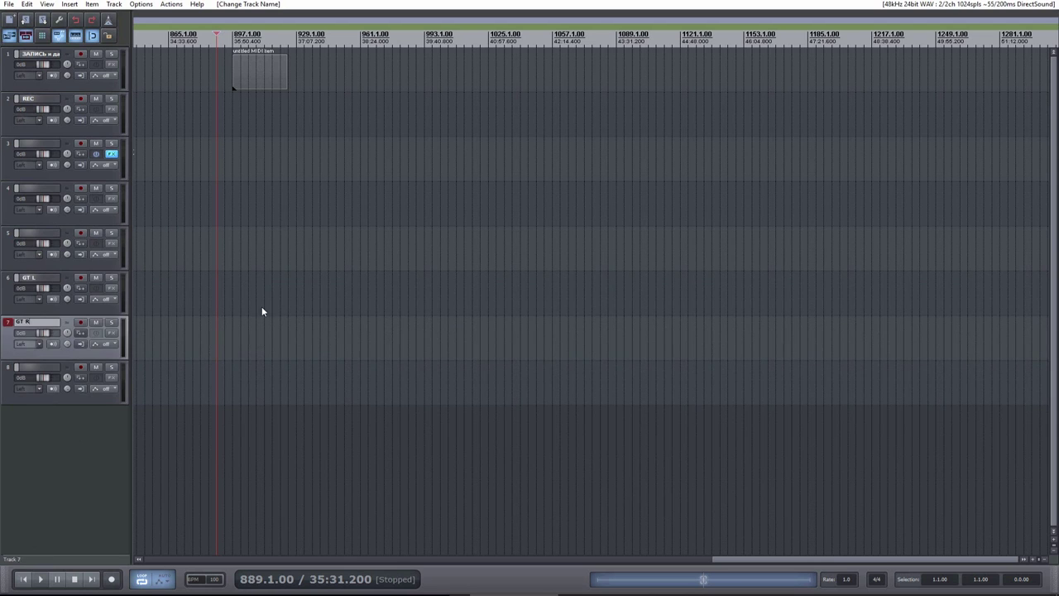
{"action": "key", "text": "Tab"}
{"action": "type", "text": "GTR BUS"}
{"action": "key", "text": "Return"}
Step: In the mixer, pan GT L 100% left and GT R 100% right and send both to GTR BUS
{"action": "key", "text": "ctrl+m"}
{"action": "left_click_drag", "start_coordinate": [559, 285], "coordinate": [534, 296]}
{"action": "left_click", "coordinate": [505, 306]}
{"action": "left_click", "coordinate": [549, 207]}
{"action": "left_click", "coordinate": [563, 306]}
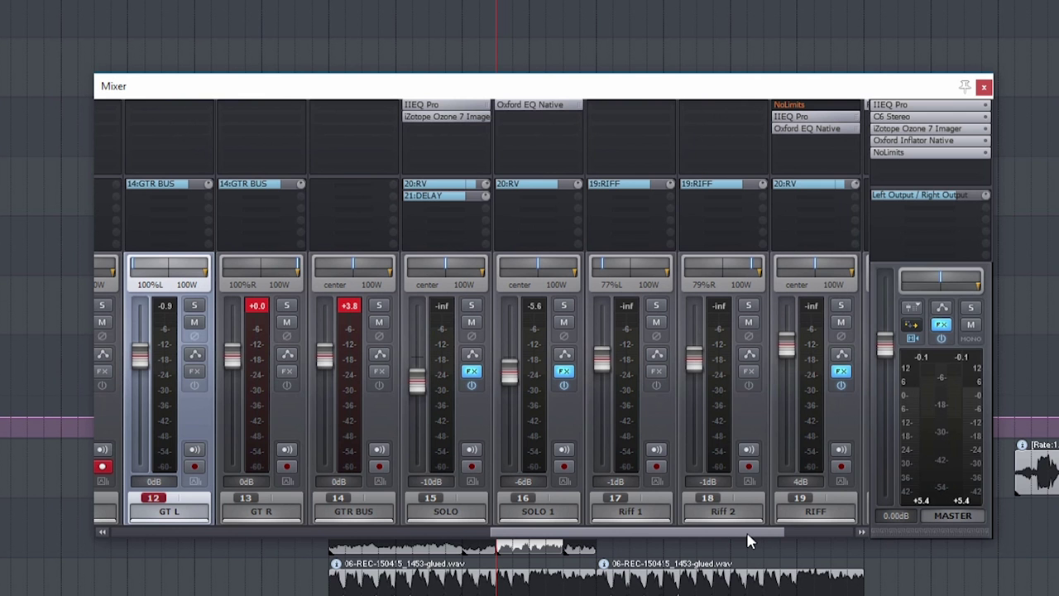
Step: Select the GTR BUS channel in the mixer and play the guitar parts to check their levels
{"action": "left_click_drag", "start_coordinate": [748, 539], "coordinate": [722, 539]}
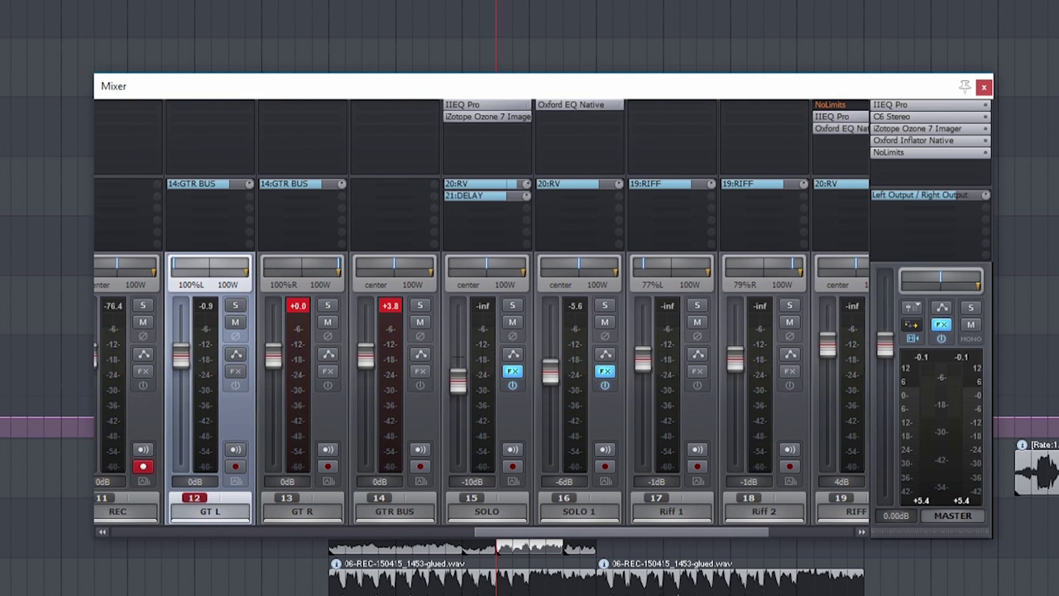
{"action": "left_click", "coordinate": [394, 511]}
{"action": "key", "text": "space"}
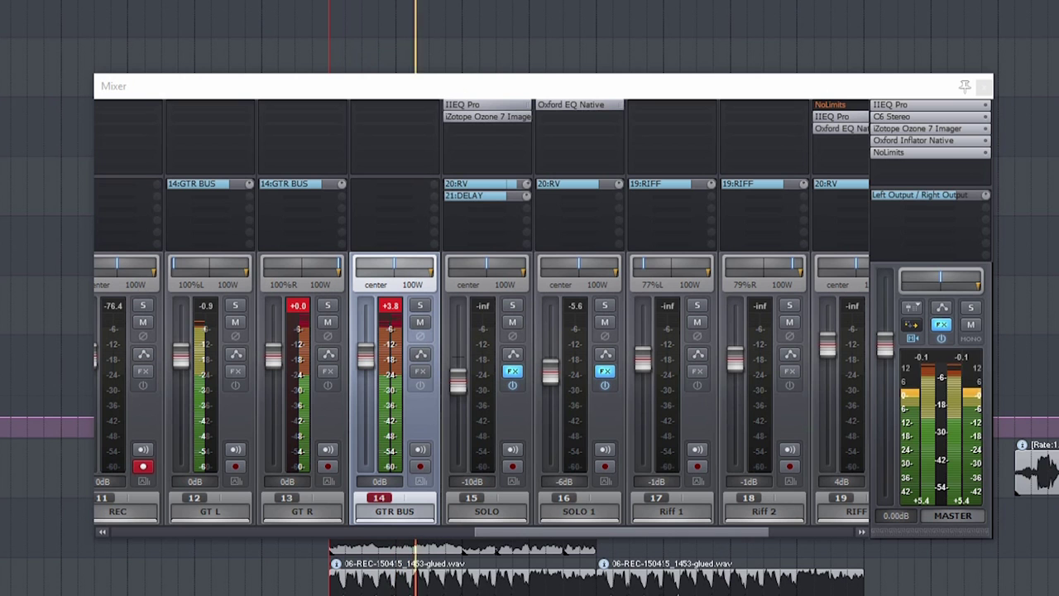
Step: Insert the IIEQ Pro (ddmf) equalizer on GTR BUS and switch it to mid/side mode
{"action": "left_click", "coordinate": [977, 129]}
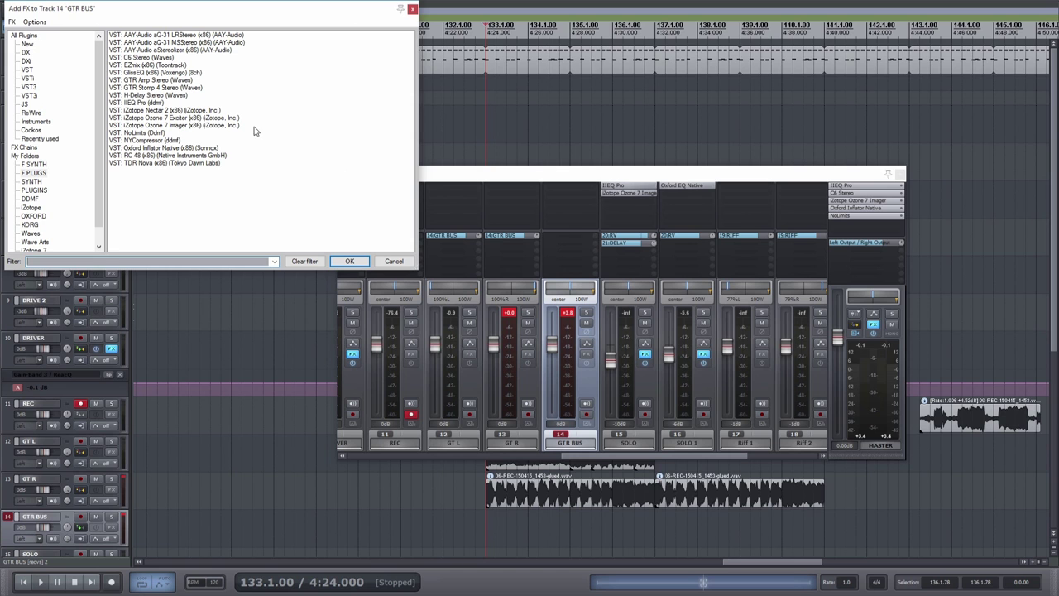
{"action": "left_click", "coordinate": [363, 263]}
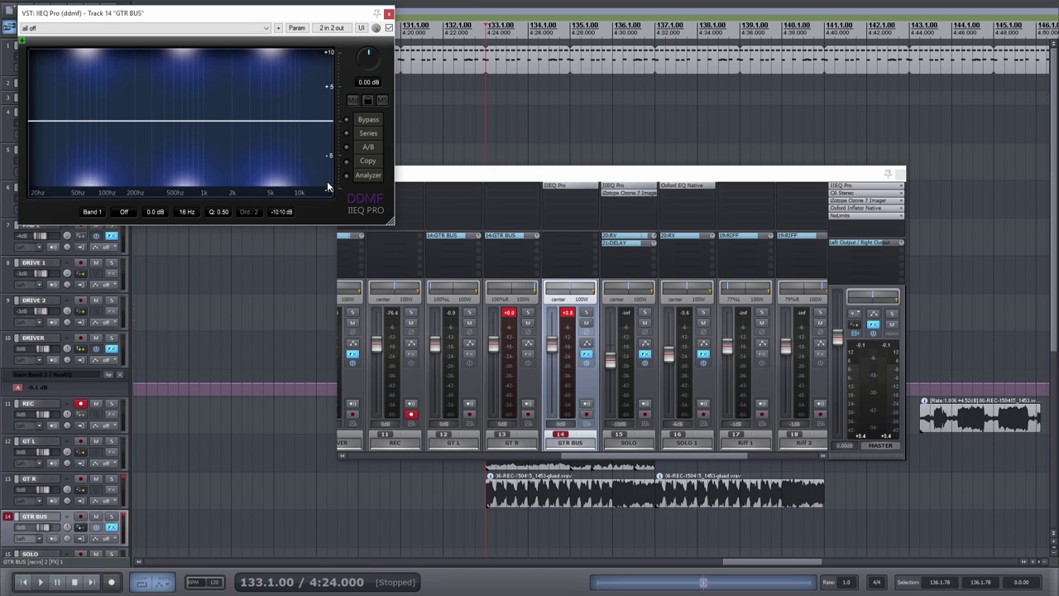
{"action": "left_click_drag", "start_coordinate": [307, 17], "coordinate": [513, 106]}
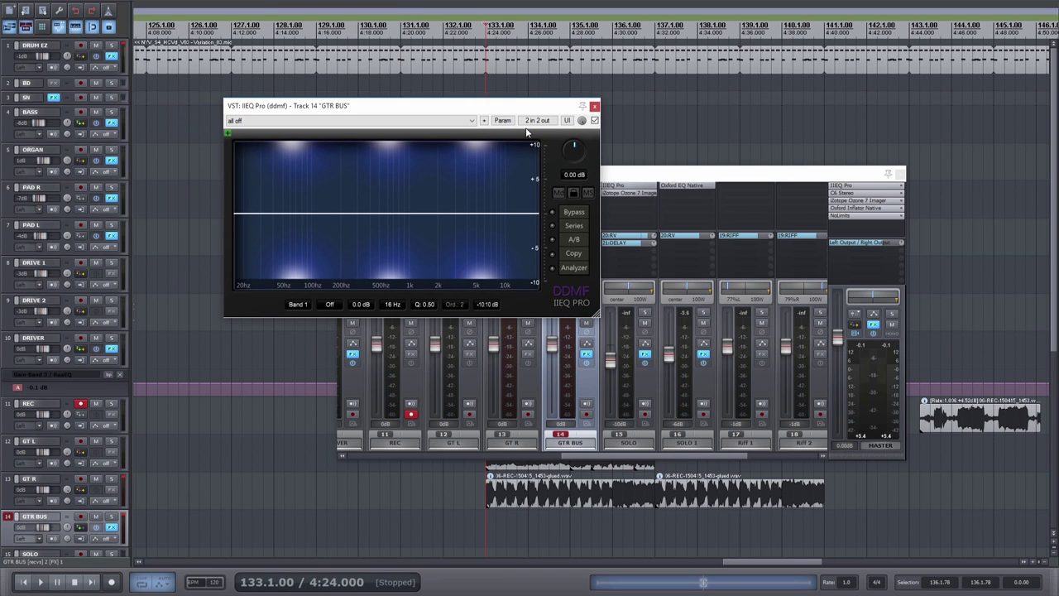
{"action": "left_click", "coordinate": [558, 192]}
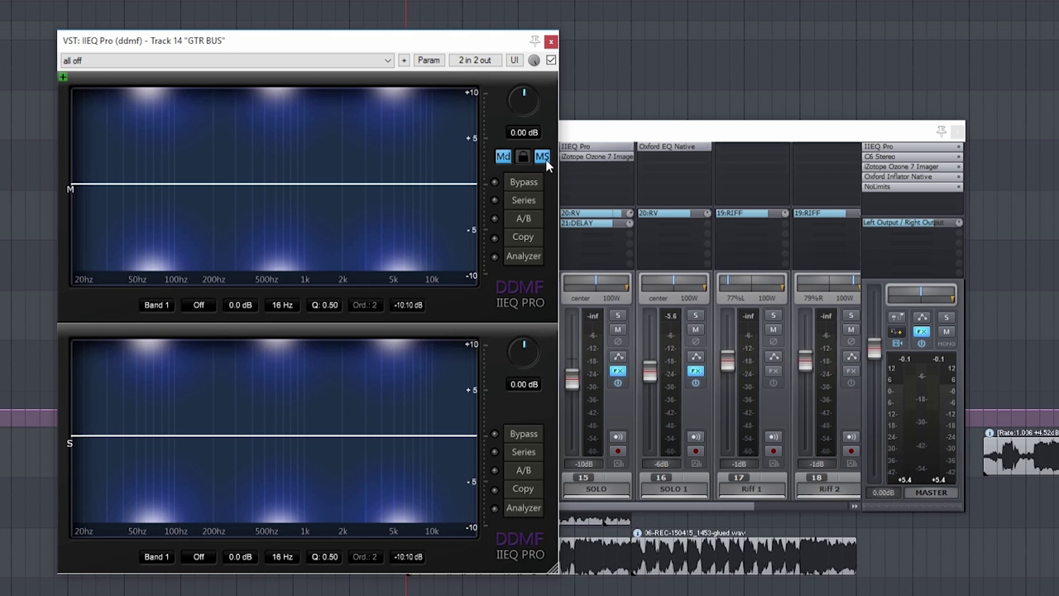
Step: Set band 1 of the equalizer's mid channel to a high-pass filter at 110 Hz with Q 0.75
{"action": "left_click", "coordinate": [306, 440]}
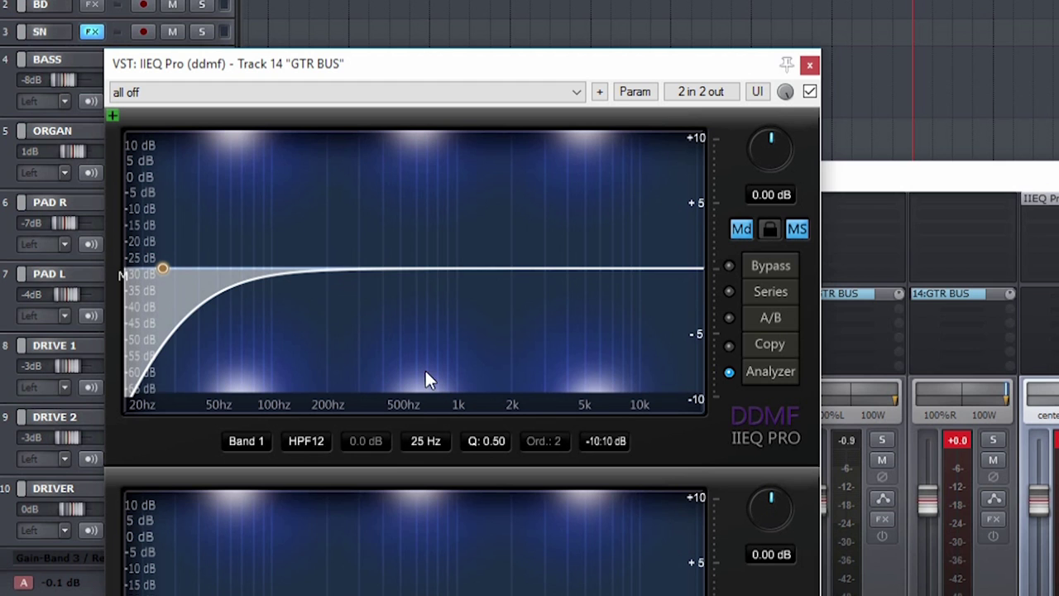
{"action": "left_click", "coordinate": [306, 441]}
{"action": "scroll", "coordinate": [466, 428], "scroll_direction": "up", "scroll_amount": 3}
{"action": "left_click_drag", "start_coordinate": [160, 270], "coordinate": [245, 269]}
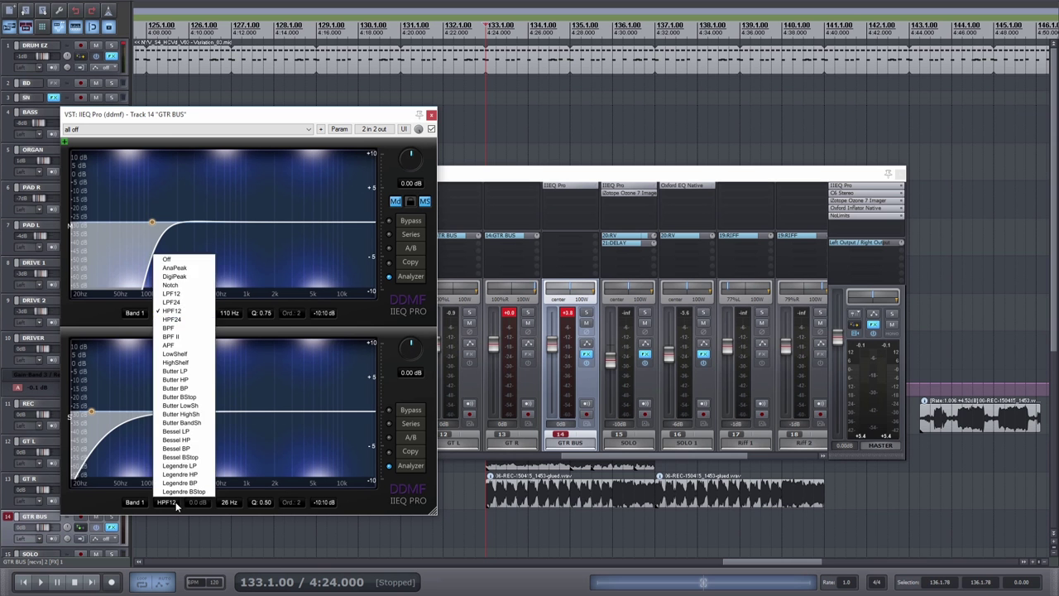
Step: Set band 1 of the side channel to HPF24 at 112 Hz with Q 0.75, and lower the mid channel's gain to -5.62 dB
{"action": "left_click", "coordinate": [178, 398]}
{"action": "scroll", "coordinate": [261, 503], "scroll_direction": "up", "scroll_amount": 2}
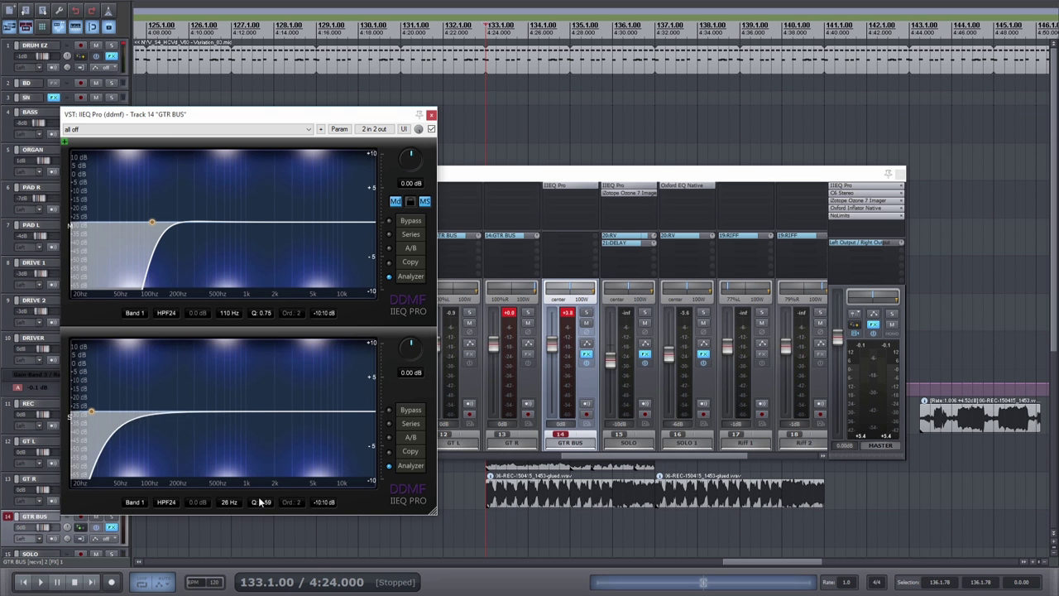
{"action": "scroll", "coordinate": [251, 494], "scroll_direction": "up", "scroll_amount": 2}
{"action": "scroll", "coordinate": [400, 156], "scroll_direction": "down", "scroll_amount": 1}
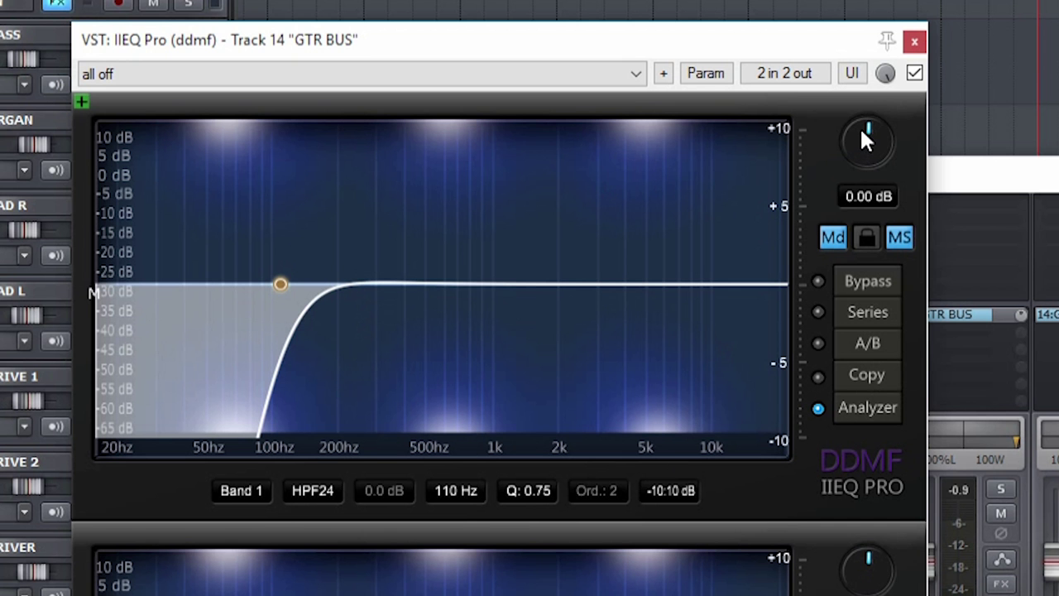
{"action": "left_click_drag", "start_coordinate": [840, 141], "coordinate": [818, 154]}
{"action": "left_click_drag", "start_coordinate": [776, 205], "coordinate": [766, 205]}
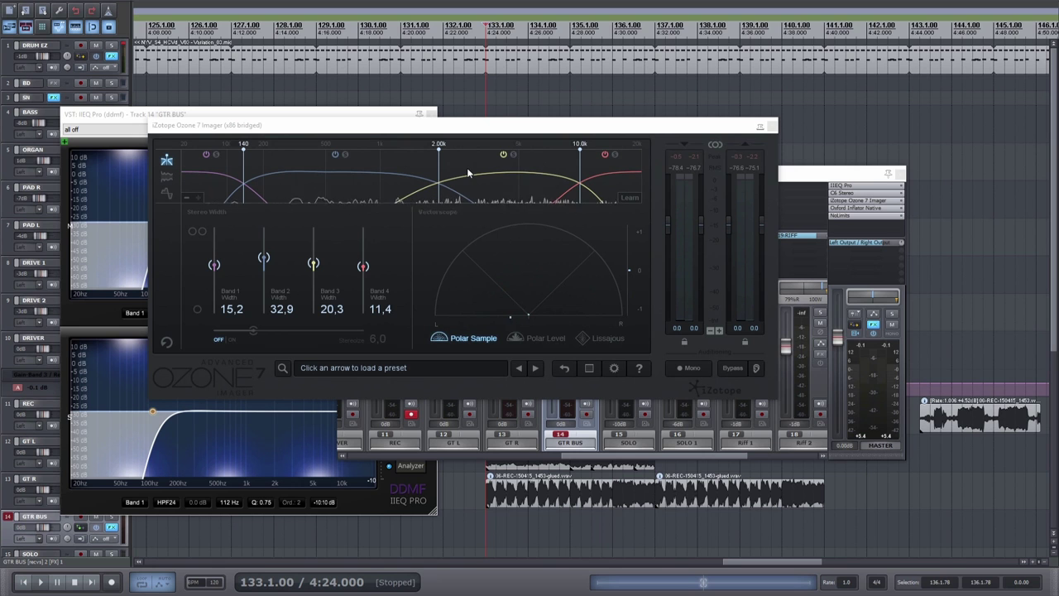
Step: Close the mixer and arrange the Ozone 7 Imager and GTR BUS equalizer windows so both can be watched during playback
{"action": "left_click_drag", "start_coordinate": [673, 132], "coordinate": [818, 253]}
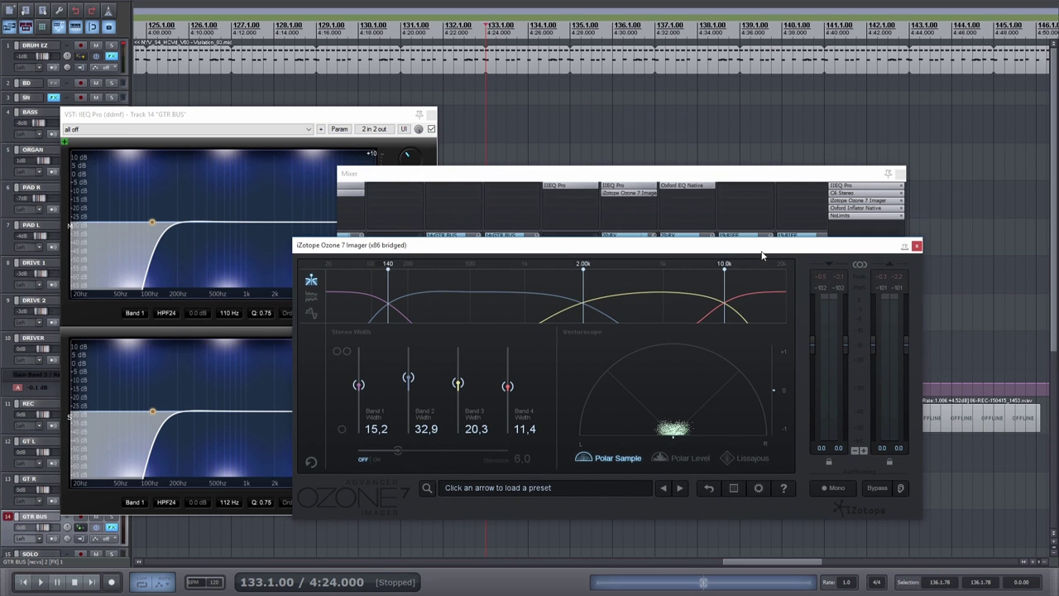
{"action": "left_click_drag", "start_coordinate": [873, 249], "coordinate": [965, 278]}
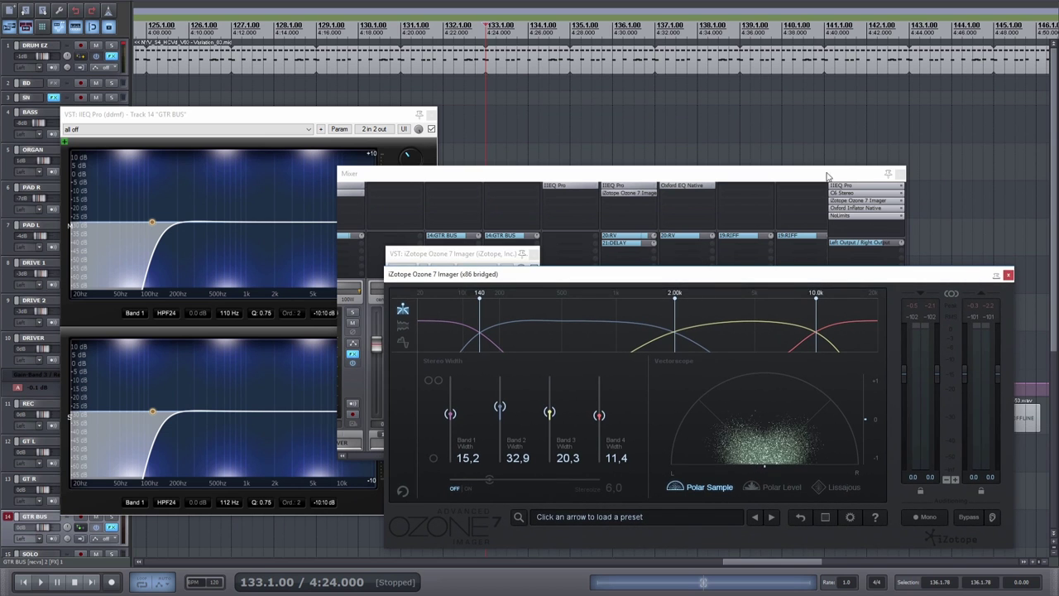
{"action": "left_click", "coordinate": [901, 175]}
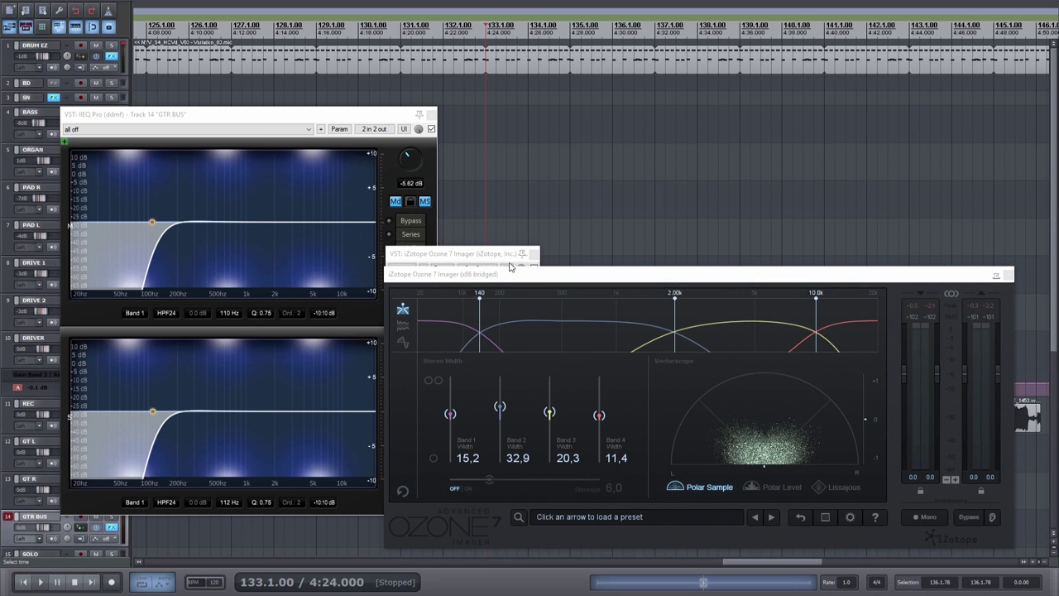
{"action": "left_click", "coordinate": [533, 253]}
{"action": "left_click_drag", "start_coordinate": [249, 113], "coordinate": [365, 91]}
Step: Play the guitar parts with the GTR BUS equalizer bypassed and enabled, comparing the stereo image in the Ozone 7 Imager
{"action": "key", "text": "space"}
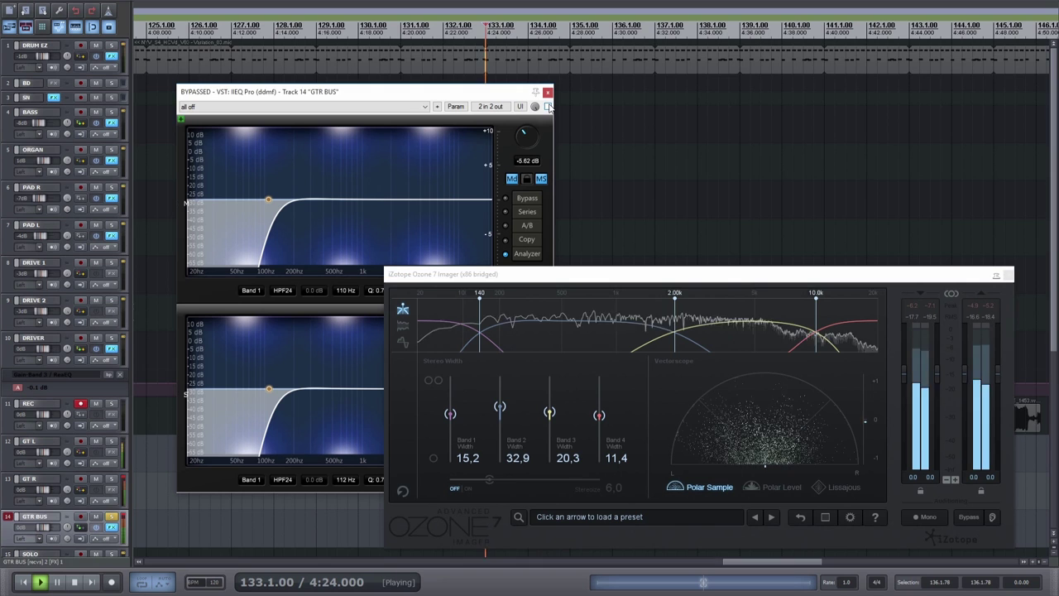
{"action": "left_click", "coordinate": [548, 106]}
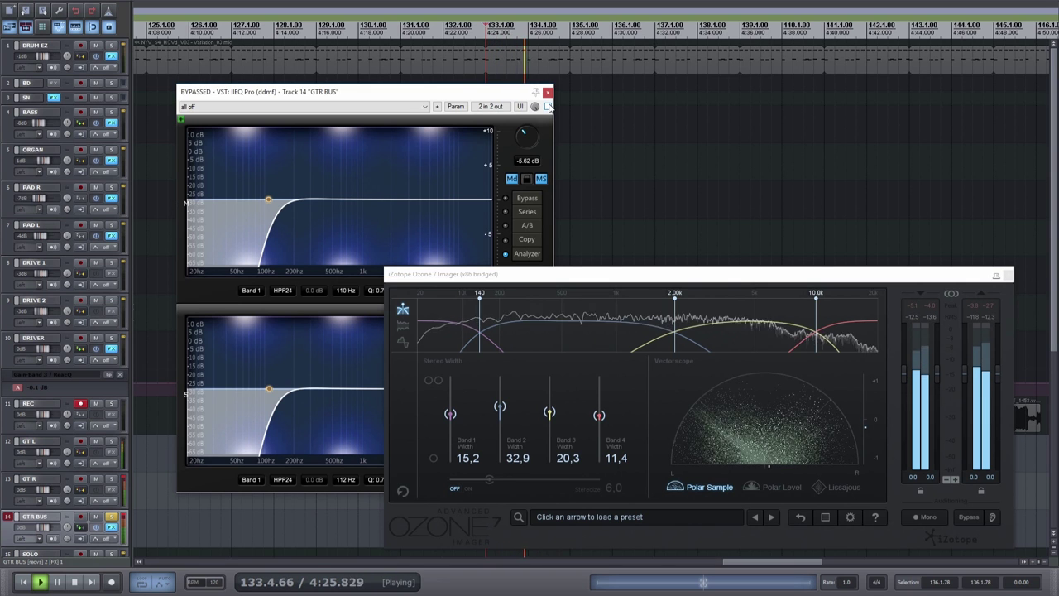
{"action": "key", "text": "space"}
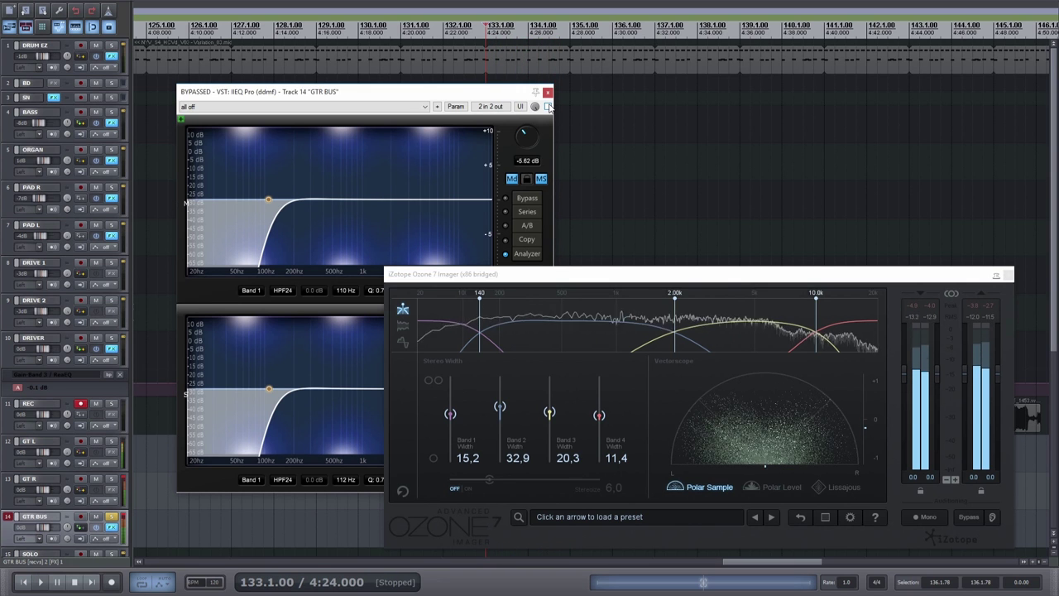
{"action": "left_click", "coordinate": [548, 106]}
{"action": "key", "text": "space"}
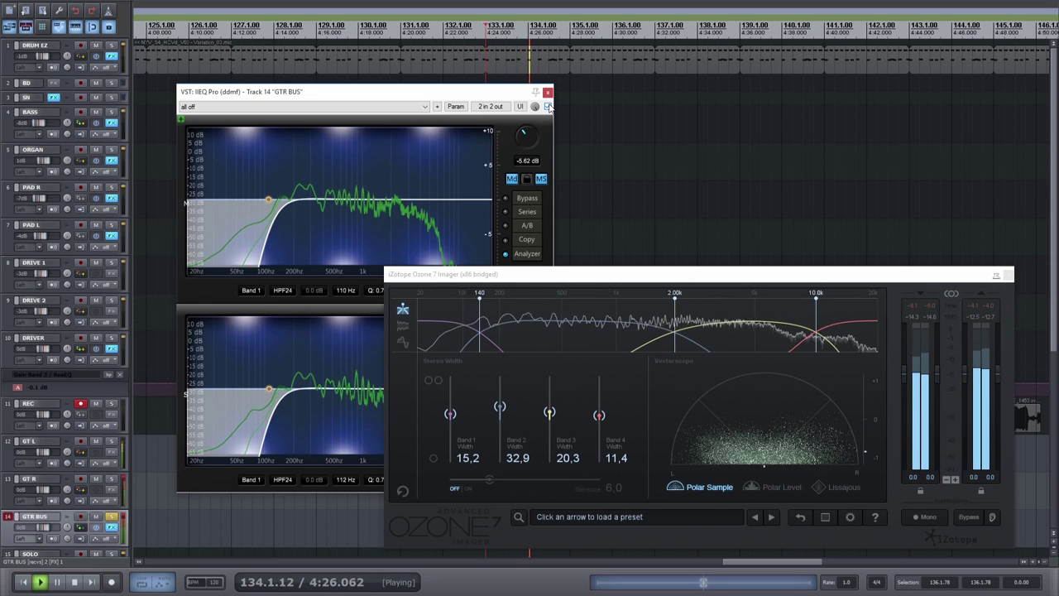
{"action": "key", "text": "space"}
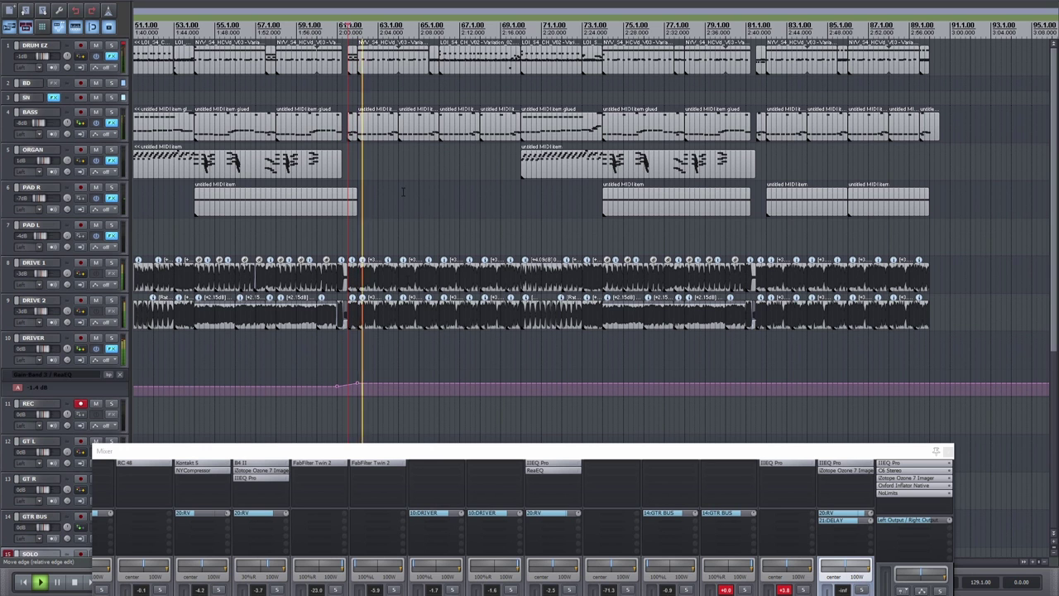
Step: During full-mix playback, bring the mixer fully into view and examine the mid/side settings of the DRIVER bus's IIEQ Pro
{"action": "left_click_drag", "start_coordinate": [424, 453], "coordinate": [418, 260]}
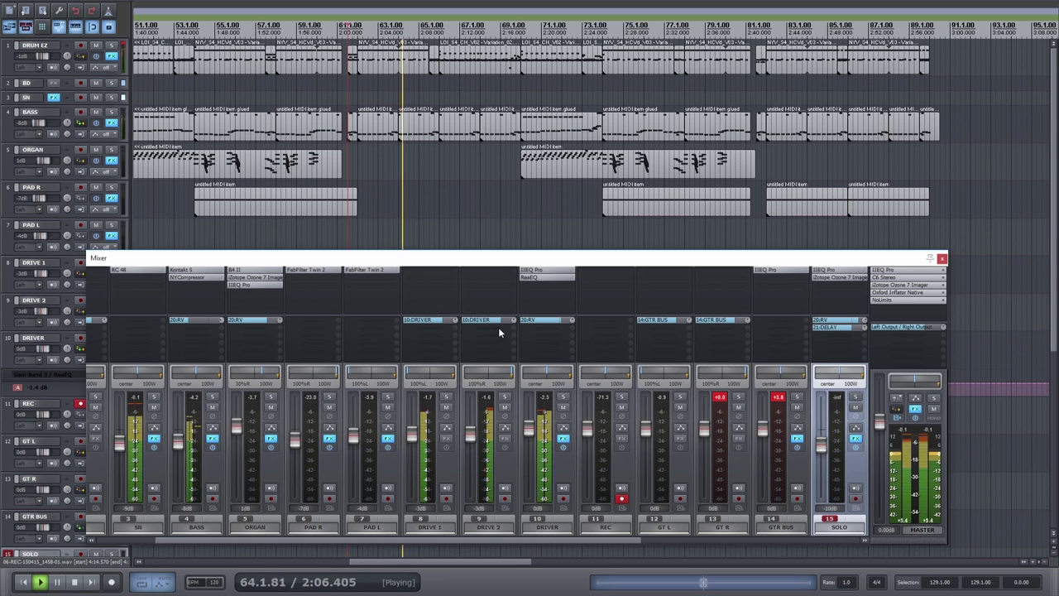
{"action": "left_click", "coordinate": [536, 271]}
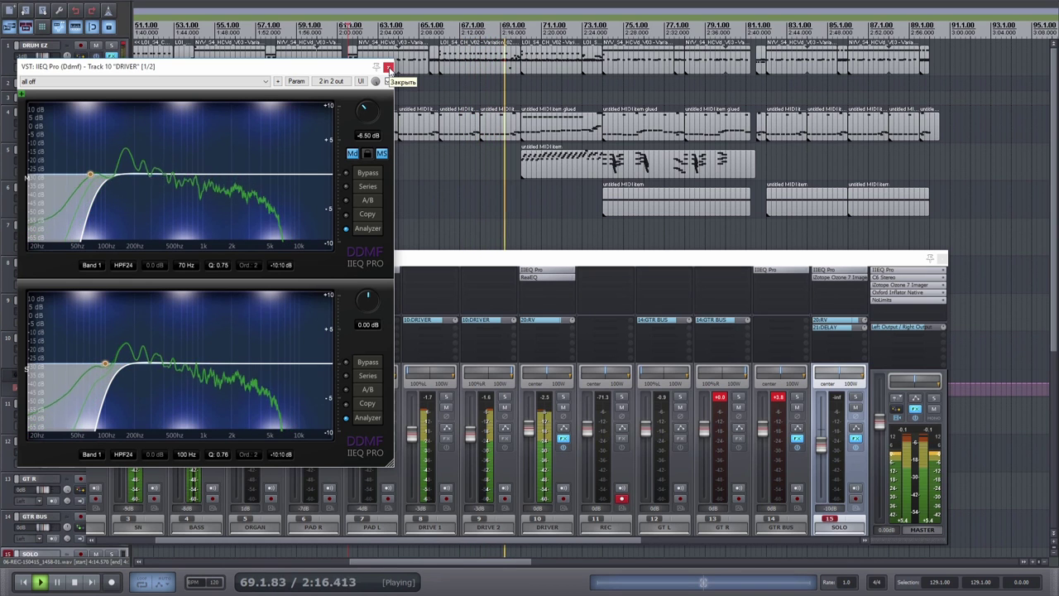
{"action": "left_click", "coordinate": [389, 66]}
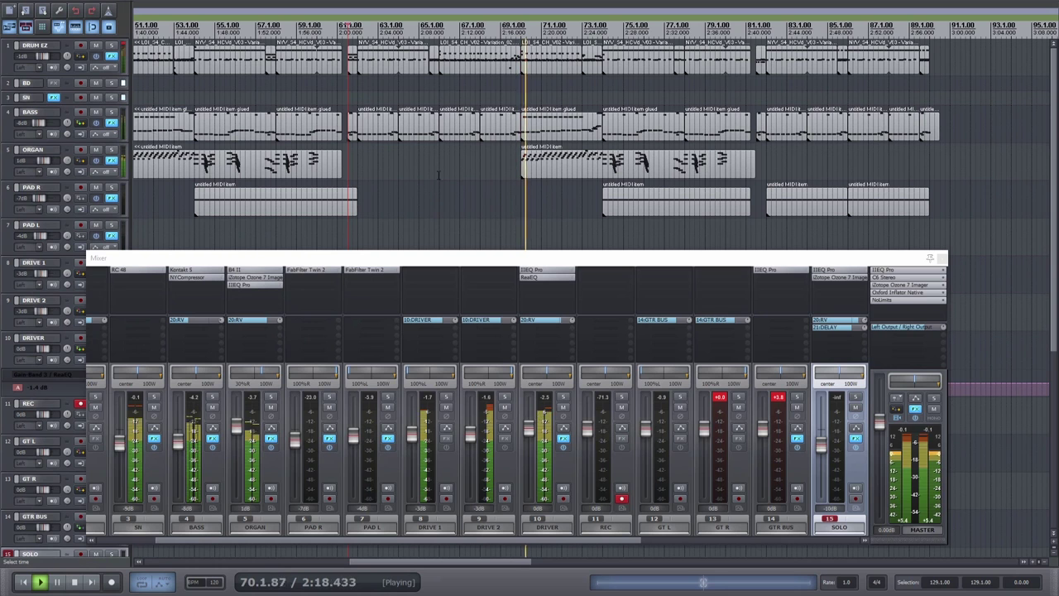
Step: Check the full mix's stereo image in the master's Ozone 7 Imager, and close the imager and the mixer
{"action": "left_click", "coordinate": [875, 286]}
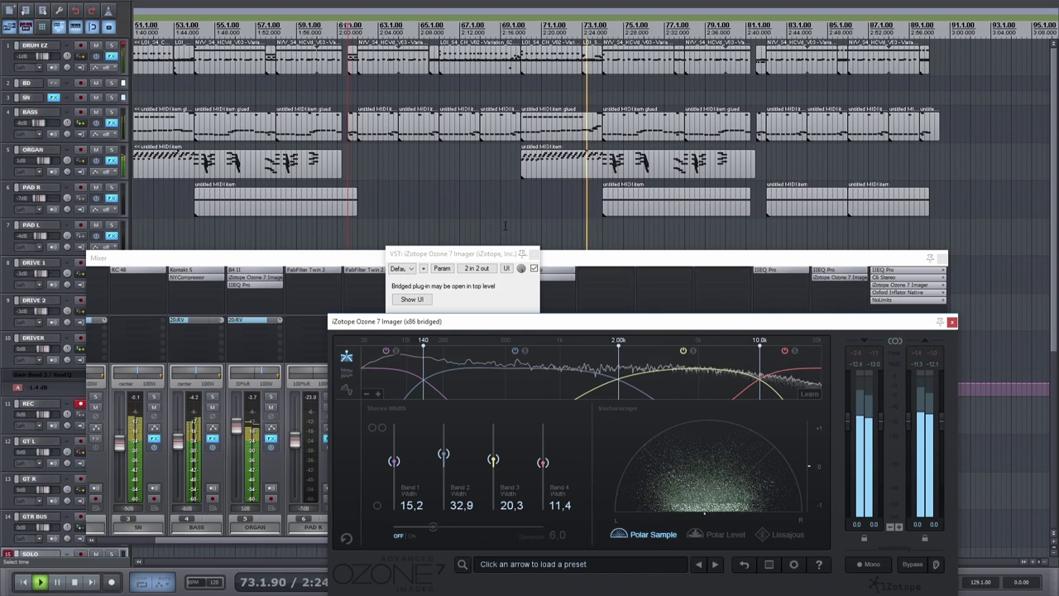
{"action": "left_click", "coordinate": [533, 257]}
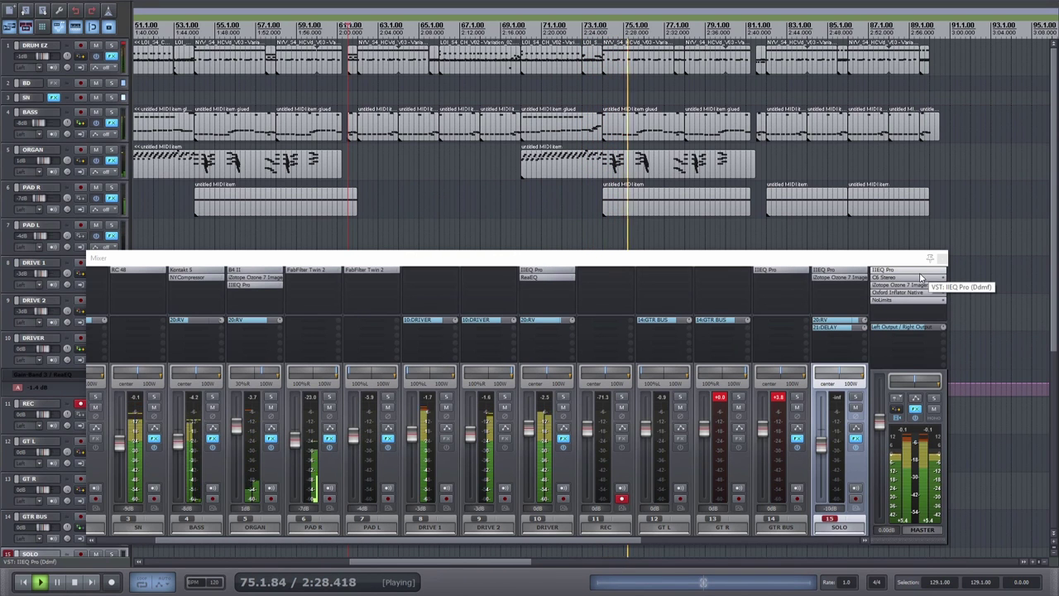
{"action": "left_click", "coordinate": [942, 258]}
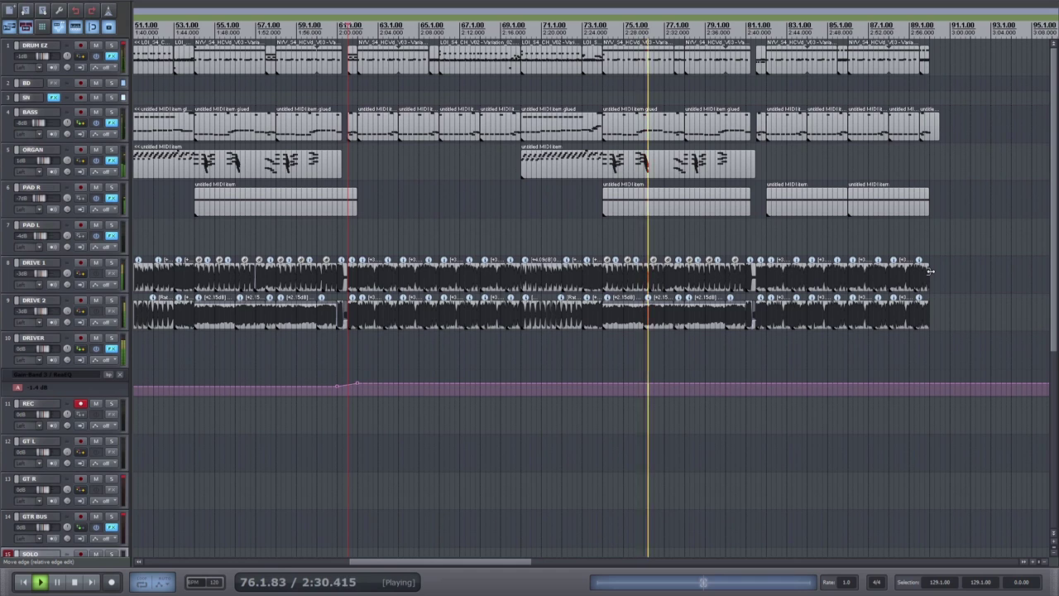